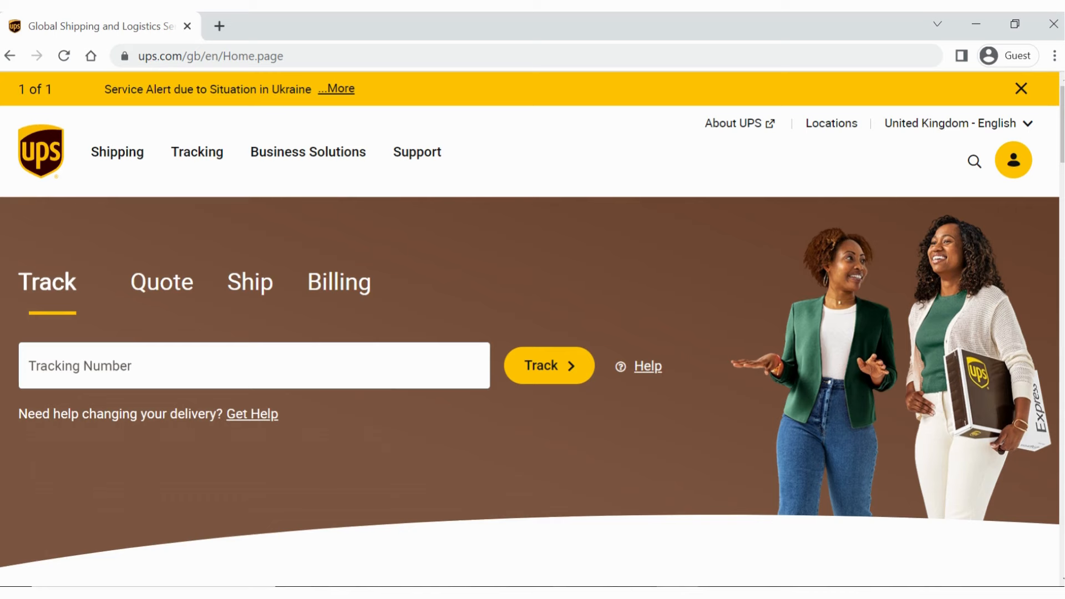
- Start a new parcel shipment via the Ship tab on the UPS home page
click(260, 280)
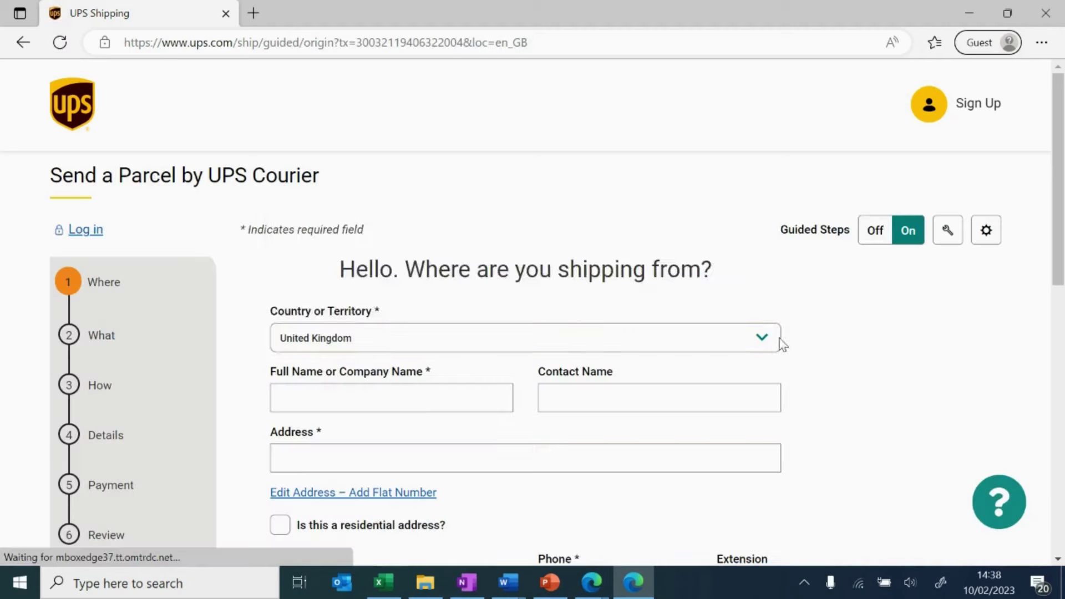
- Keep United Kingdom as origin, enter sender name and contact, and pick the UPS House Feltham address
click(762, 338)
click(752, 312)
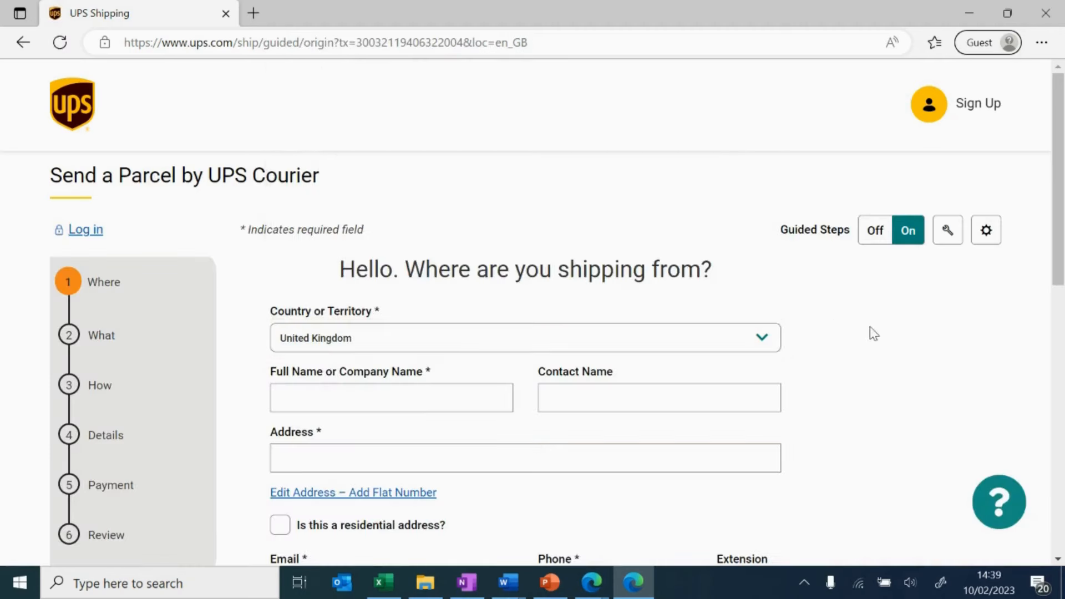
scroll(874, 333, down, 1)
click(488, 353)
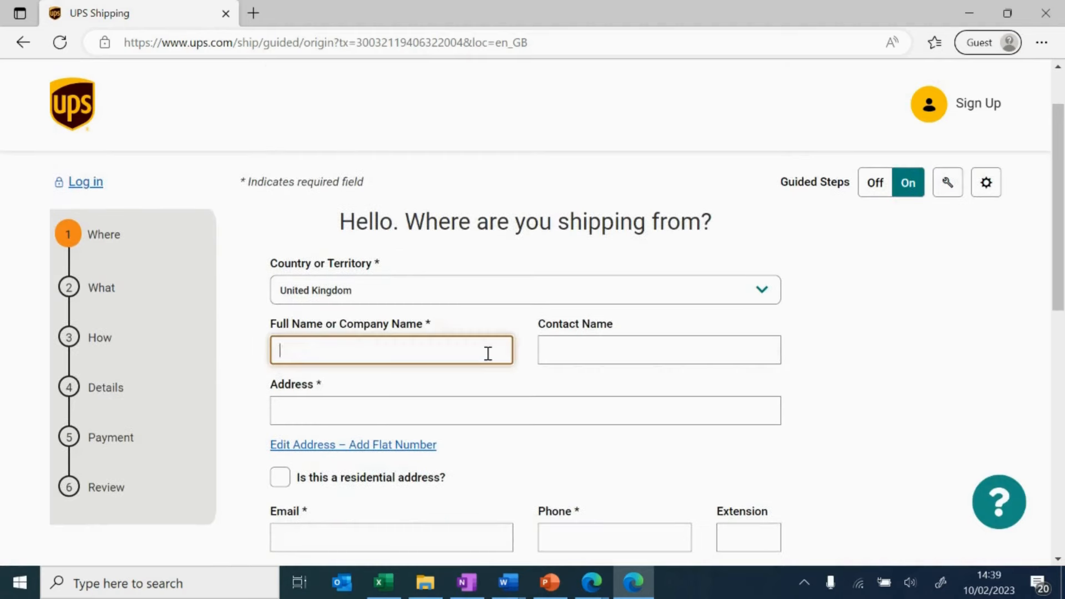
text(UPS Ltd)
key(Tab)
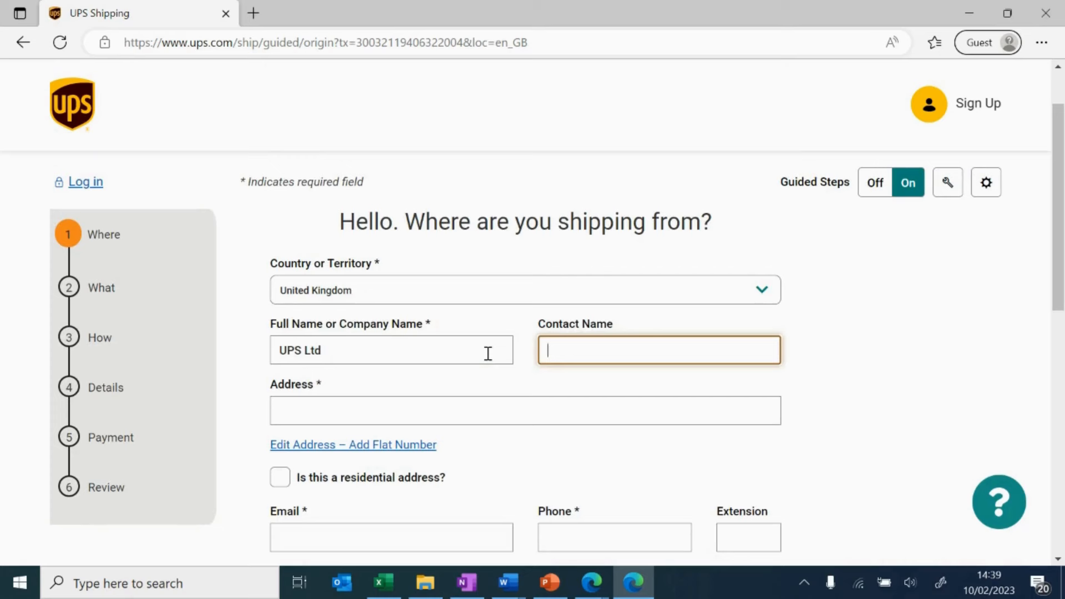
text(ohn Doe)
click(759, 411)
text(UPS)
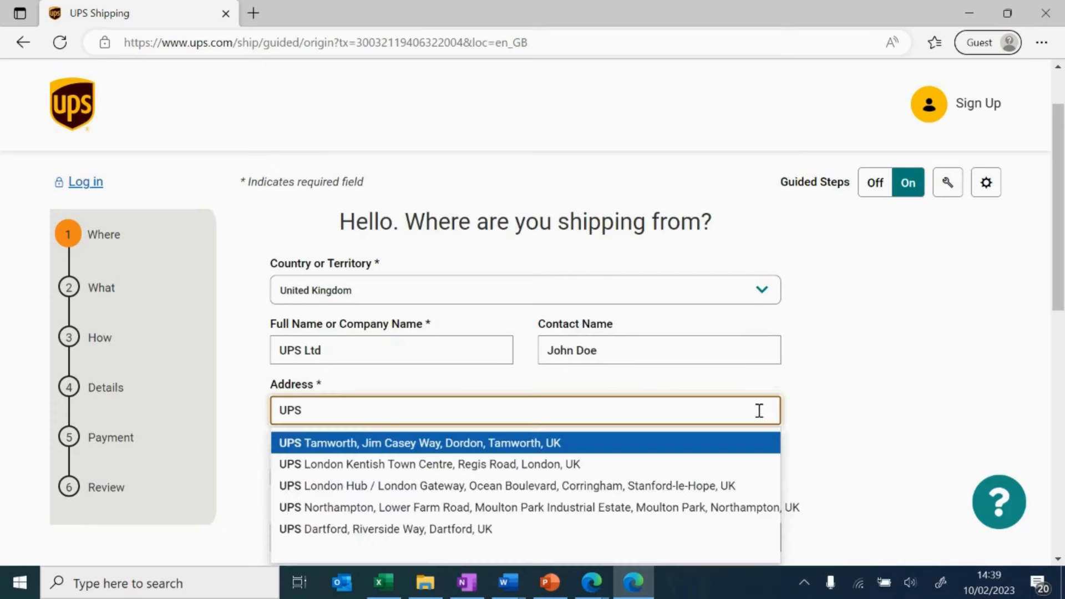
text( House,)
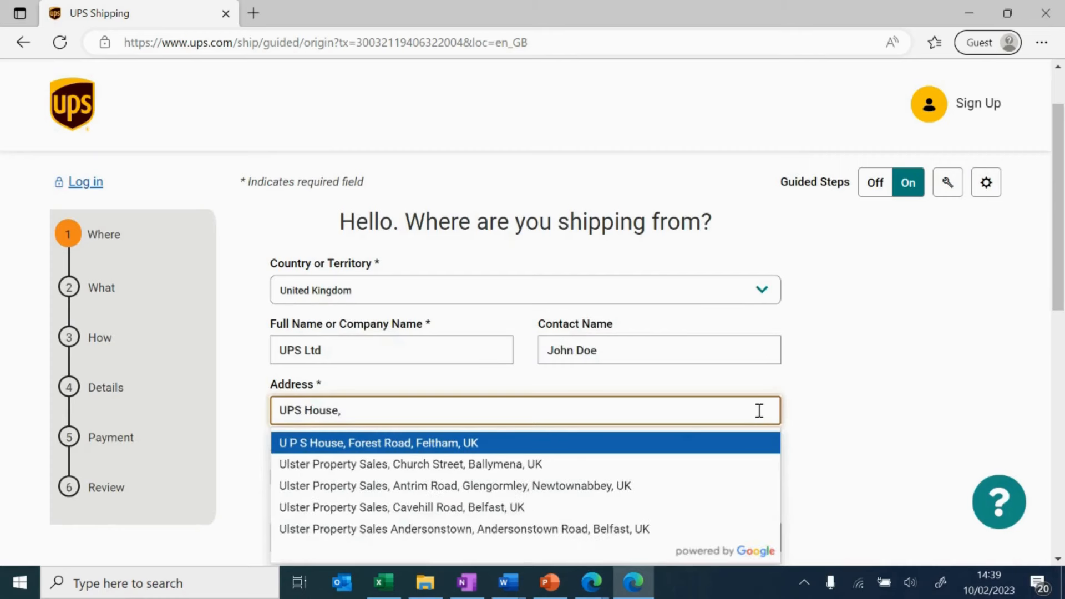
click(765, 446)
scroll(870, 400, down, 2)
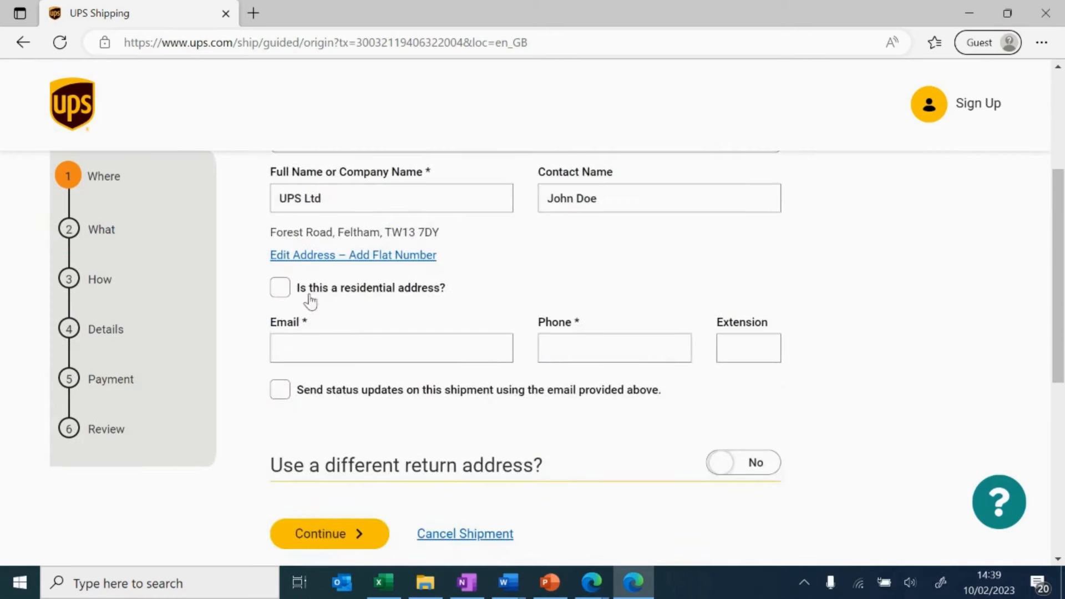
- Mark the sender residential, add email and phone with status updates on, and continue to destination
click(280, 287)
click(475, 348)
key(Tab)
text(078997991)
click(280, 390)
scroll(871, 426, down, 3)
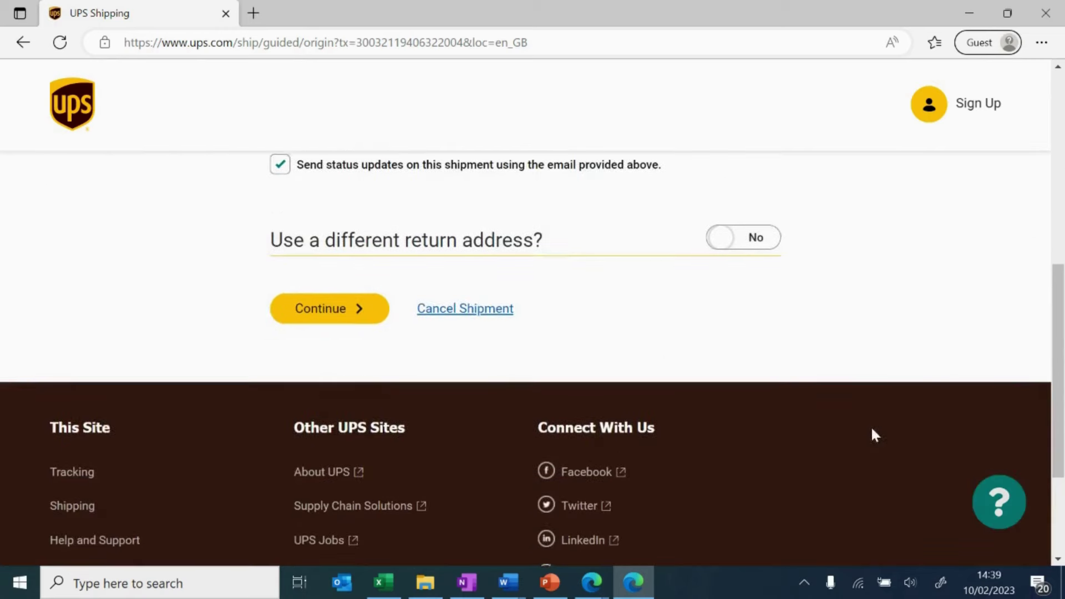
click(332, 306)
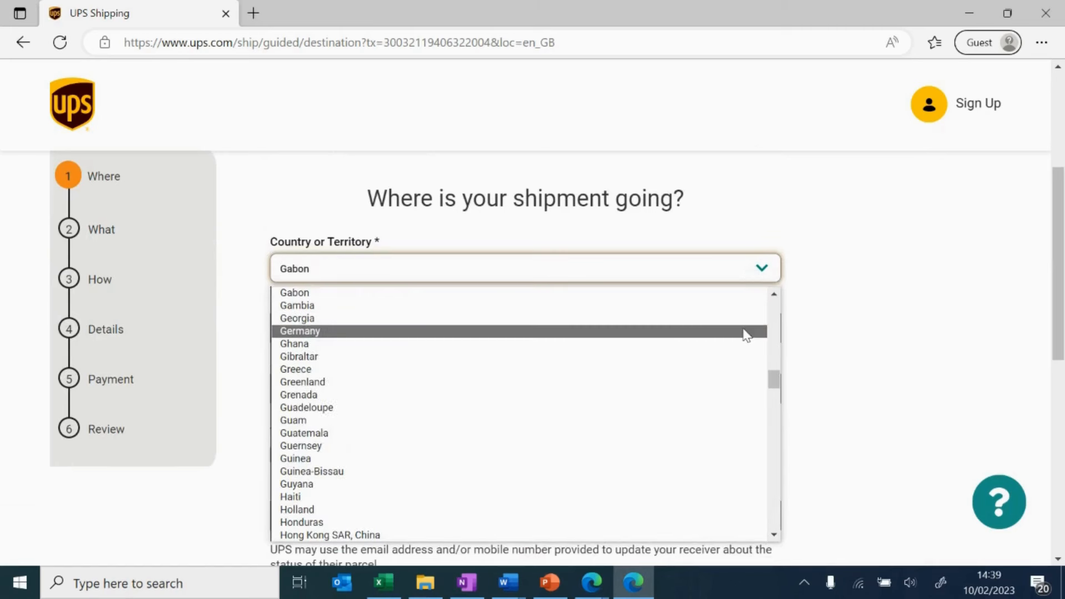
- Set destination Germany, enter the receiver's name and pick the Frankfurt House address suggestion
click(746, 333)
click(502, 333)
text(ane Doe)
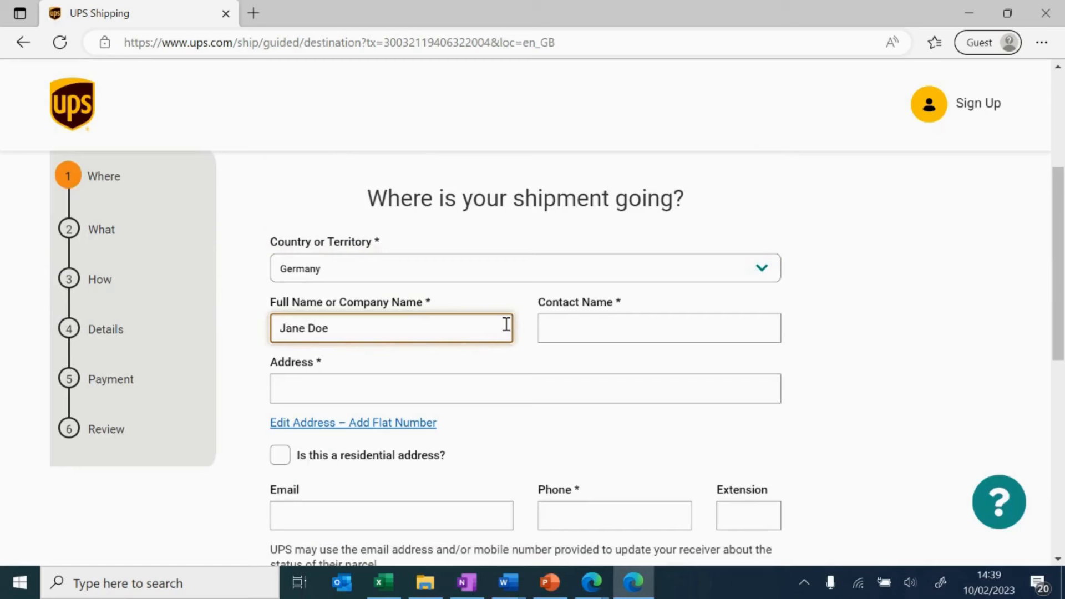
click(774, 333)
click(729, 390)
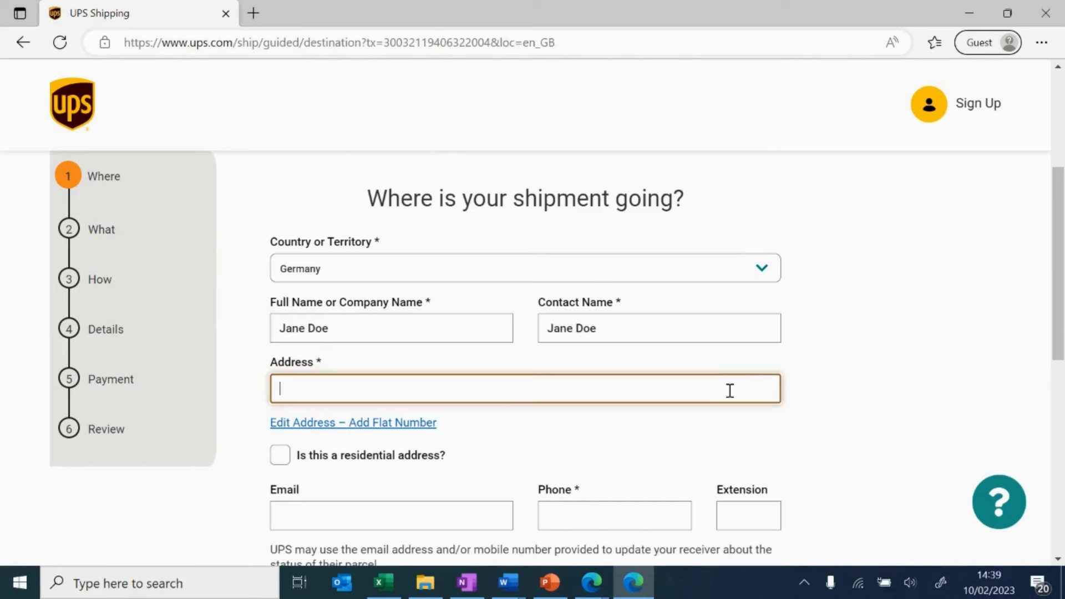
text(Frankf)
click(723, 442)
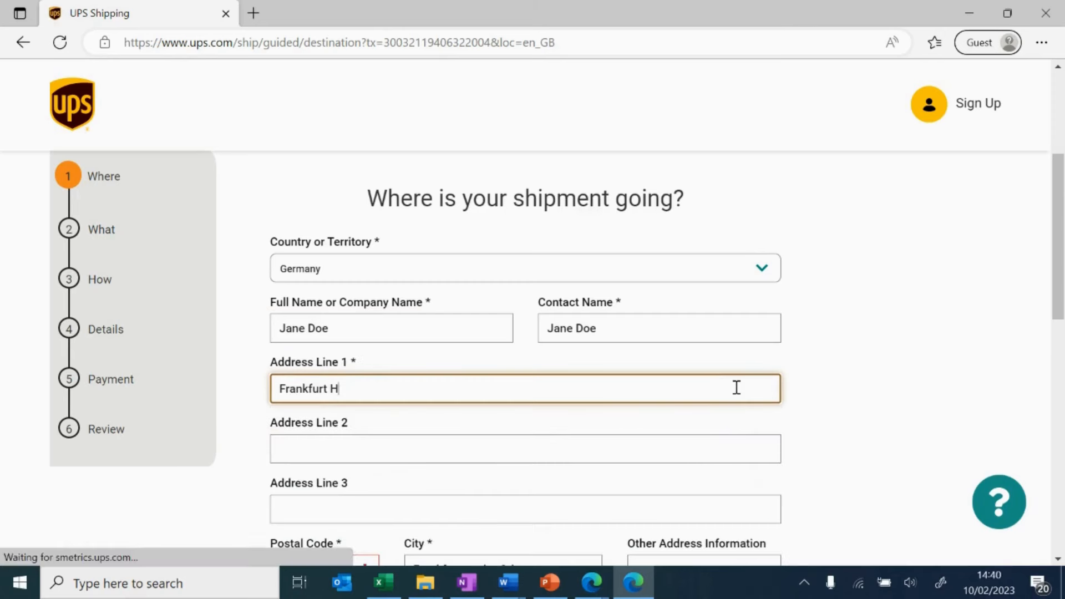
text(use)
click(876, 408)
scroll(875, 408, down, 2)
- Add postal code 60314, receiver email and phone, mark residential, and continue to packaging
click(327, 416)
text(60314)
click(899, 392)
scroll(898, 391, down, 1)
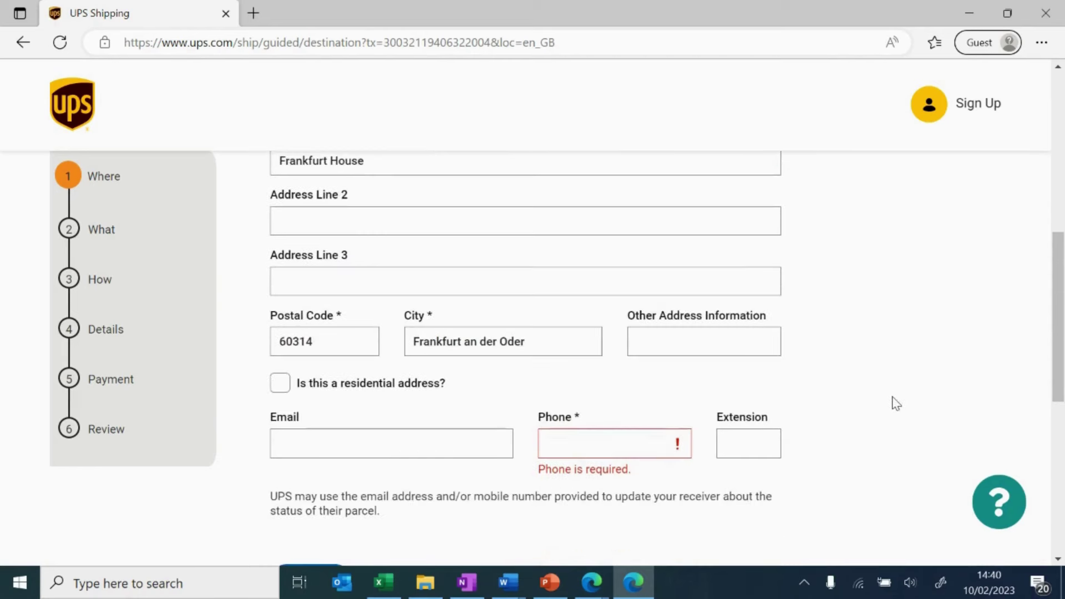
click(476, 444)
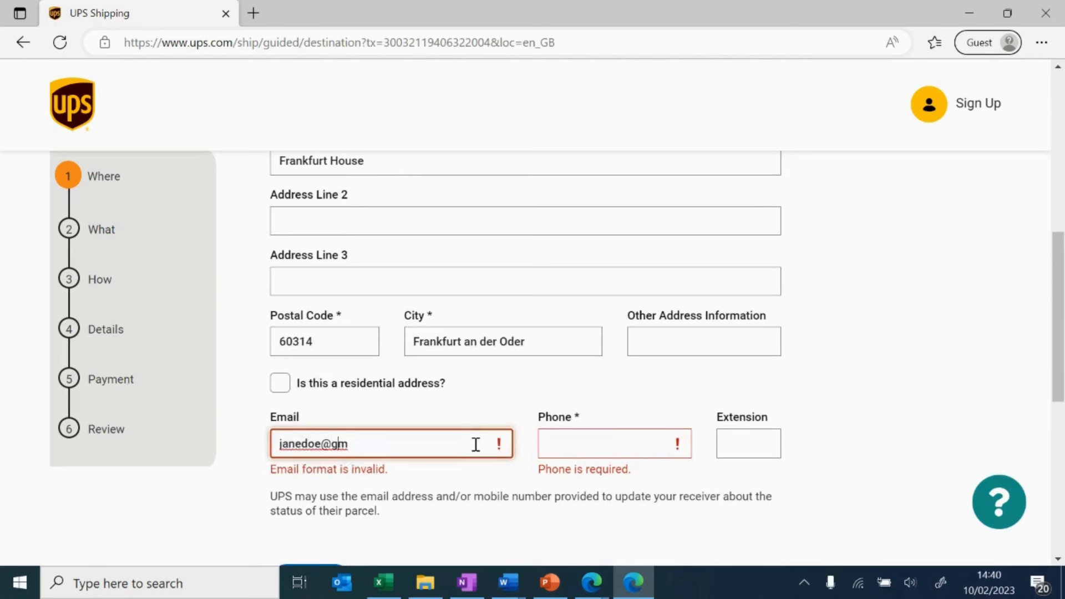
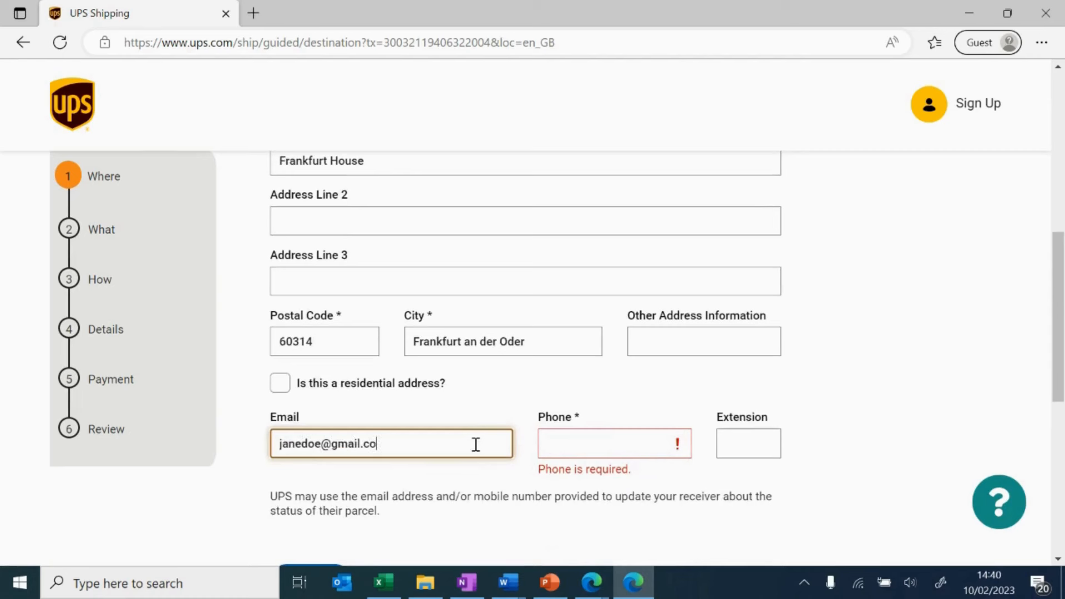
click(564, 440)
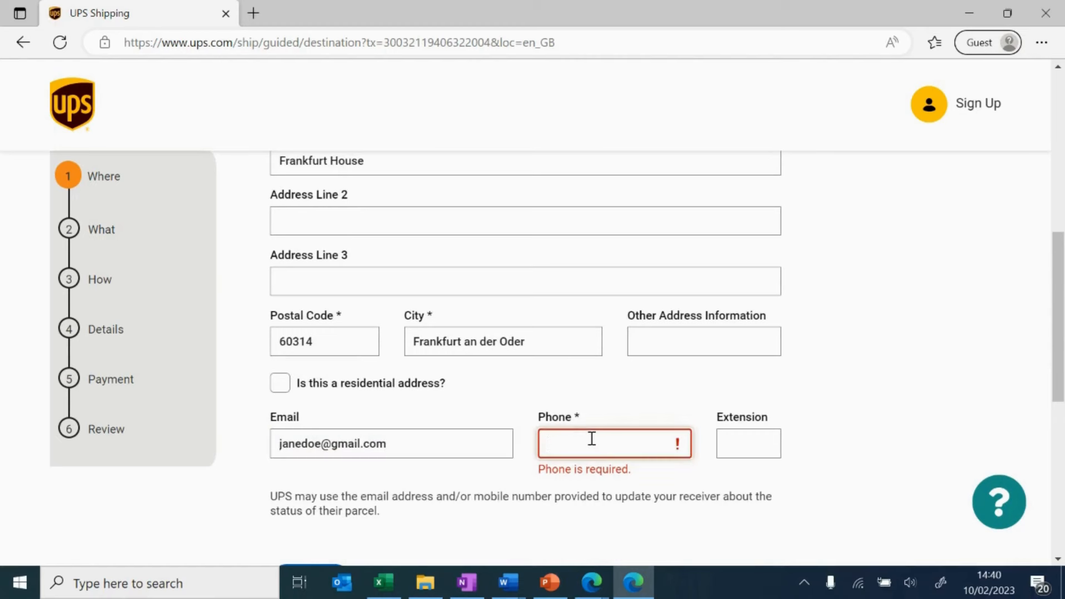
click(279, 383)
scroll(932, 473, down, 2)
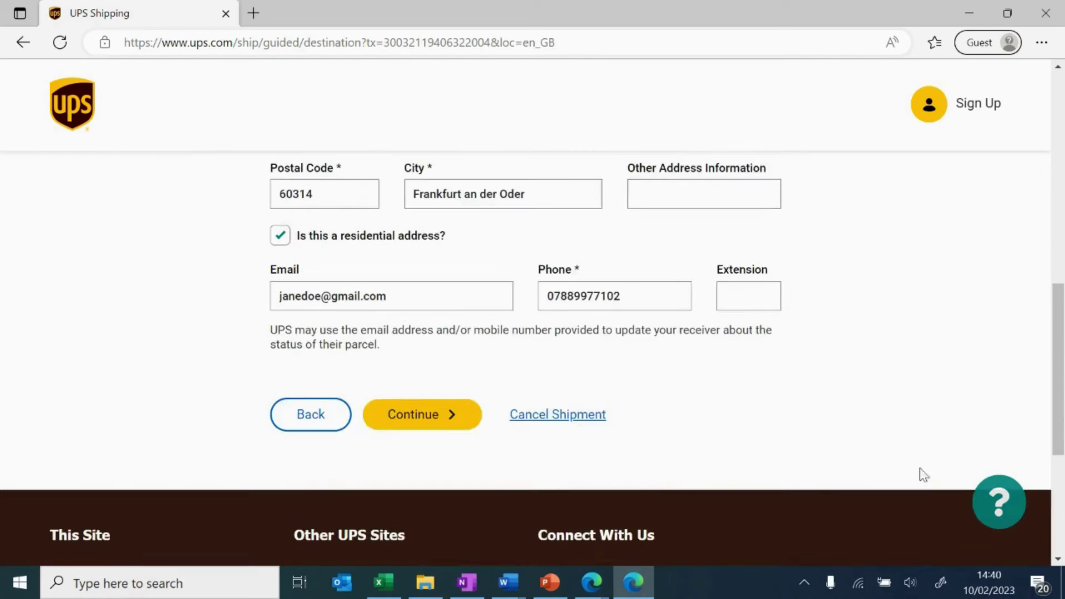
click(447, 411)
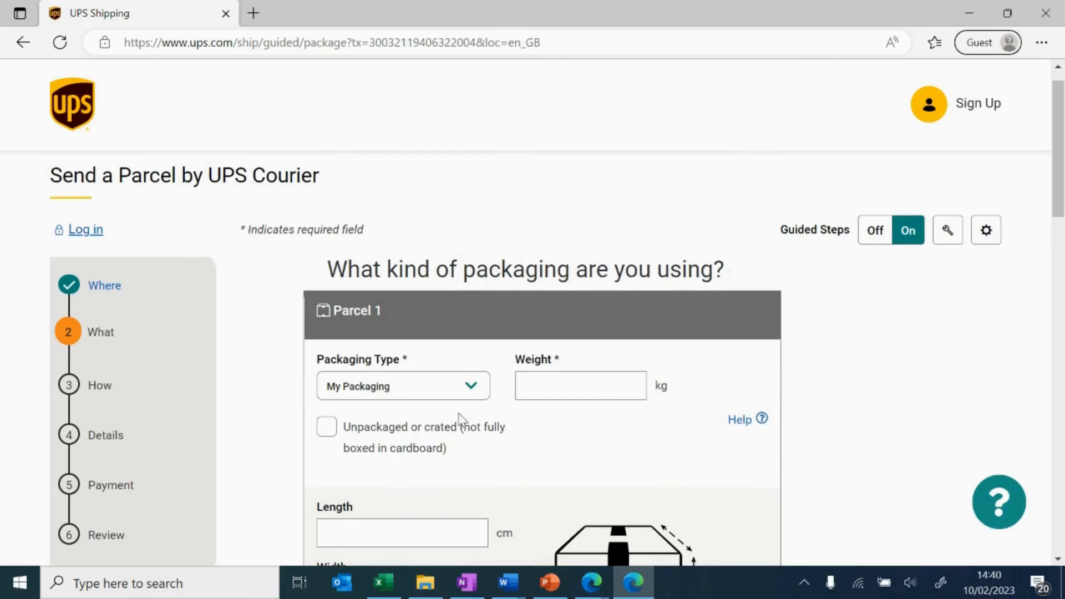
- Keep My Packaging as the packaging type and enter the parcel weight
click(471, 386)
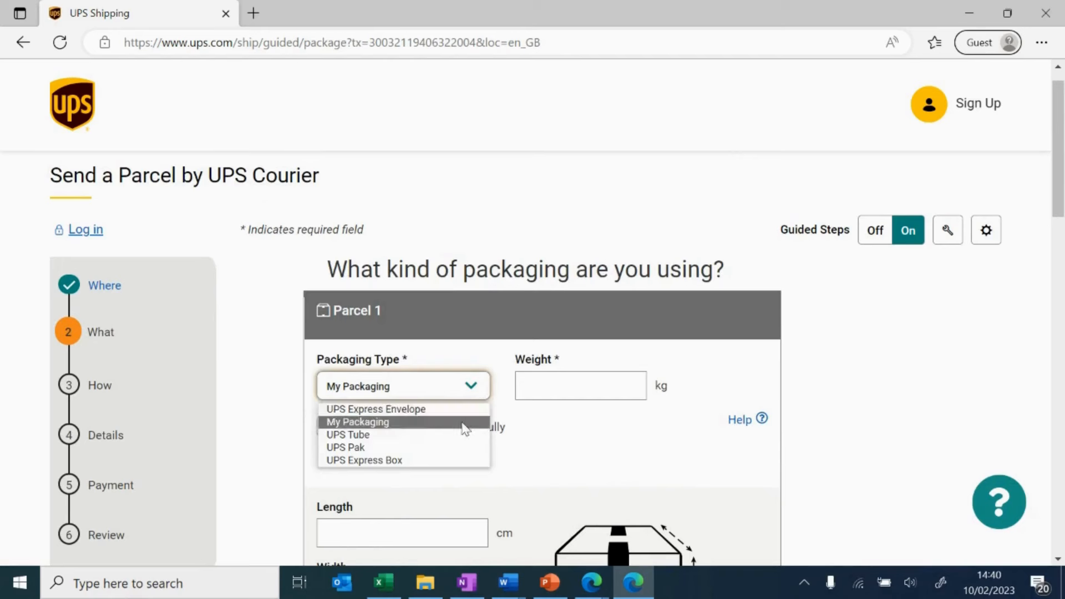
click(466, 422)
click(762, 421)
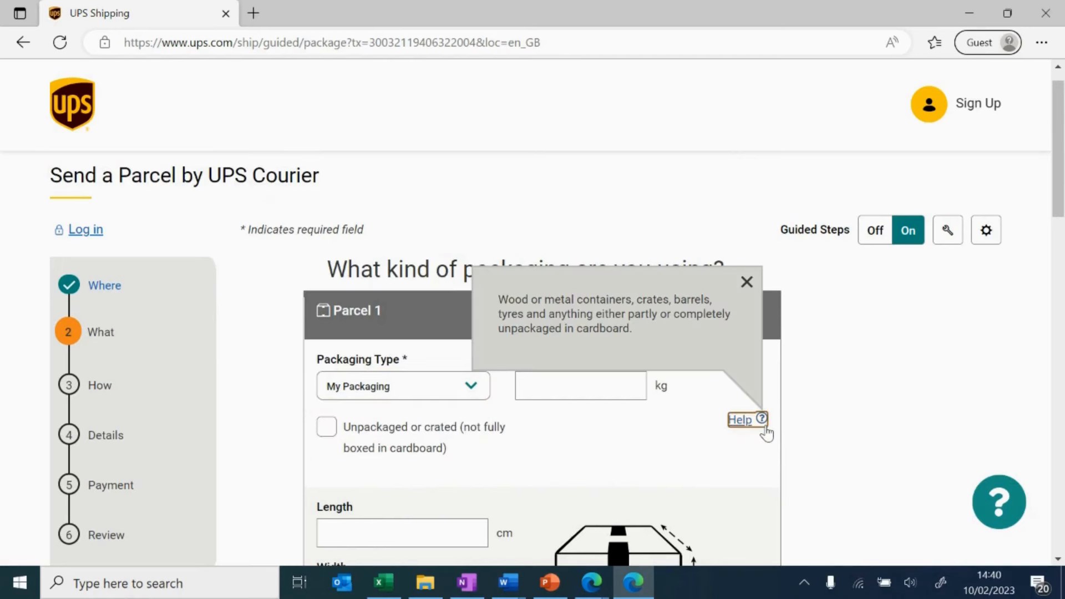
click(616, 387)
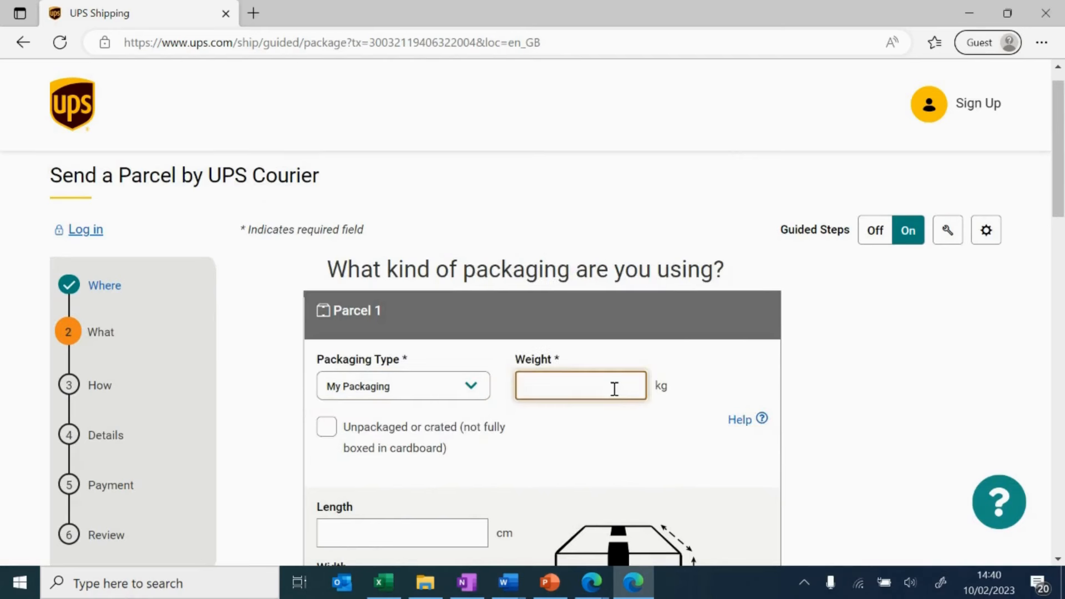
text(4)
click(1014, 361)
scroll(1014, 361, down, 4)
scroll(858, 360, down, 2)
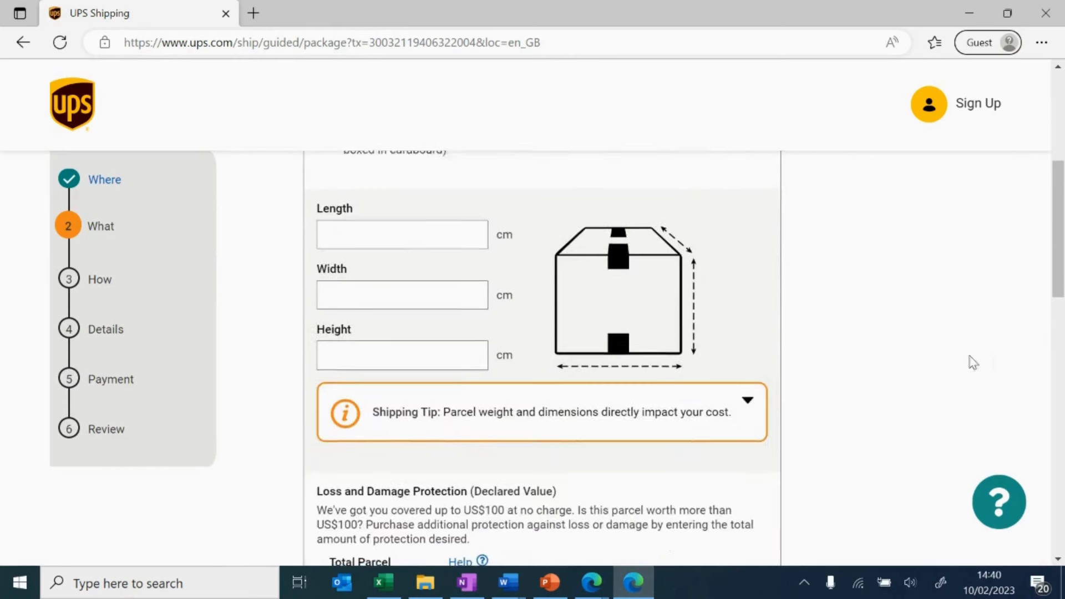
- Enter the parcel's length, width and height
click(480, 226)
text(10)
key(Tab)
text(10)
key(Tab)
text(10)
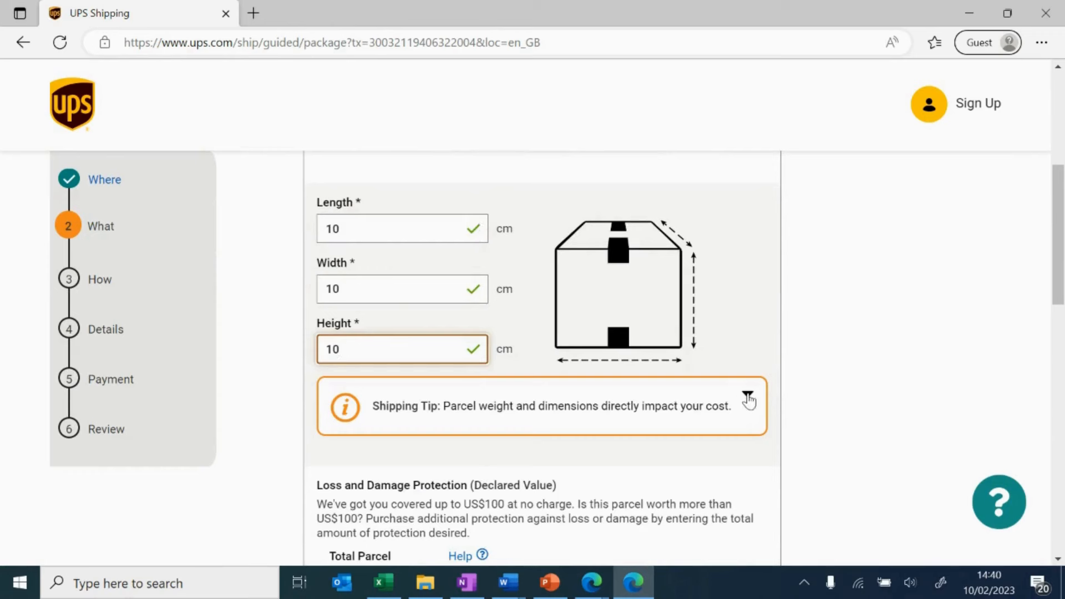
click(825, 398)
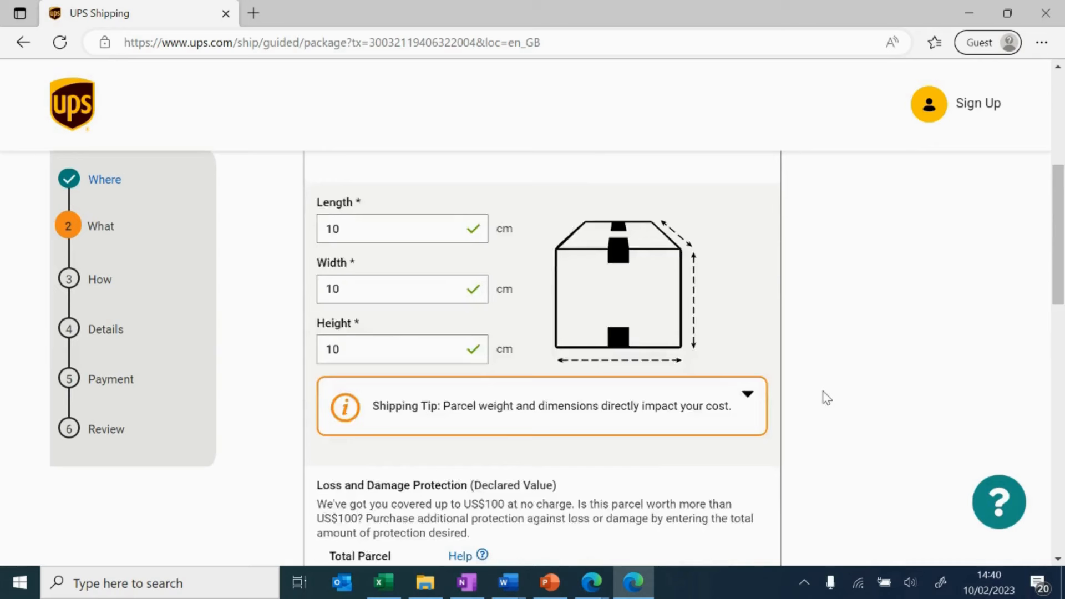
scroll(824, 398, down, 2)
scroll(790, 399, down, 2)
- Enter the declared value and a reference number, then submit the parcel details
click(450, 444)
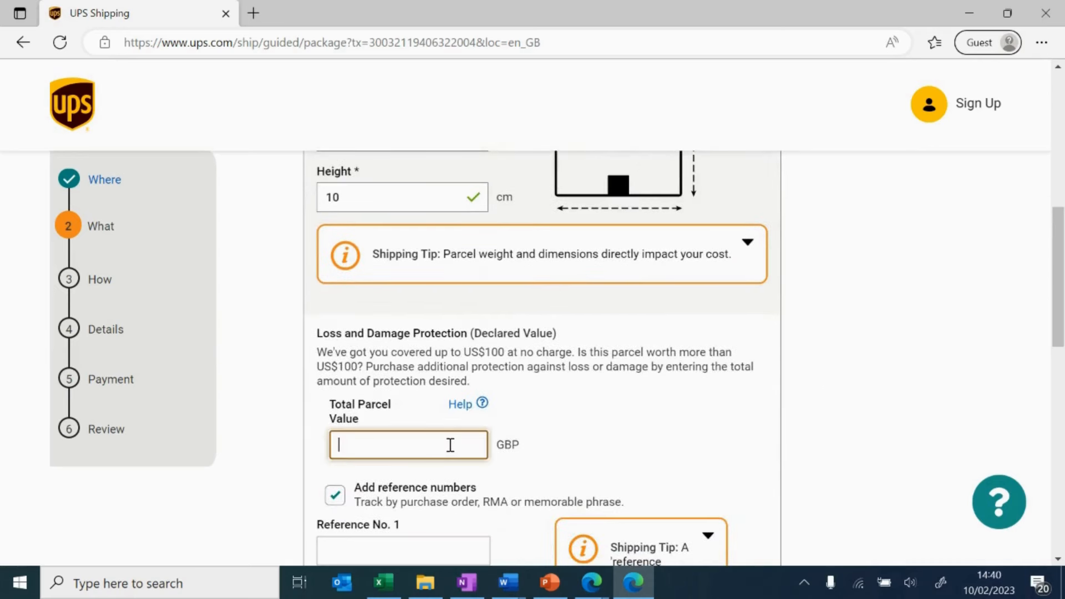
text(200)
scroll(820, 484, down, 2)
scroll(820, 483, down, 1)
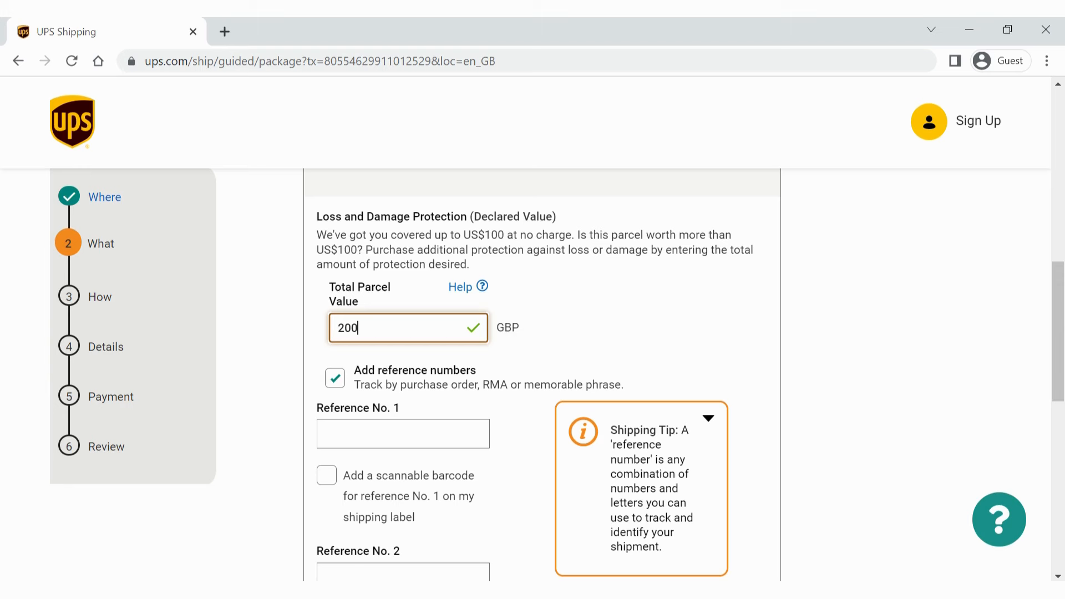
click(468, 391)
text(2229912)
click(778, 439)
scroll(777, 440, down, 2)
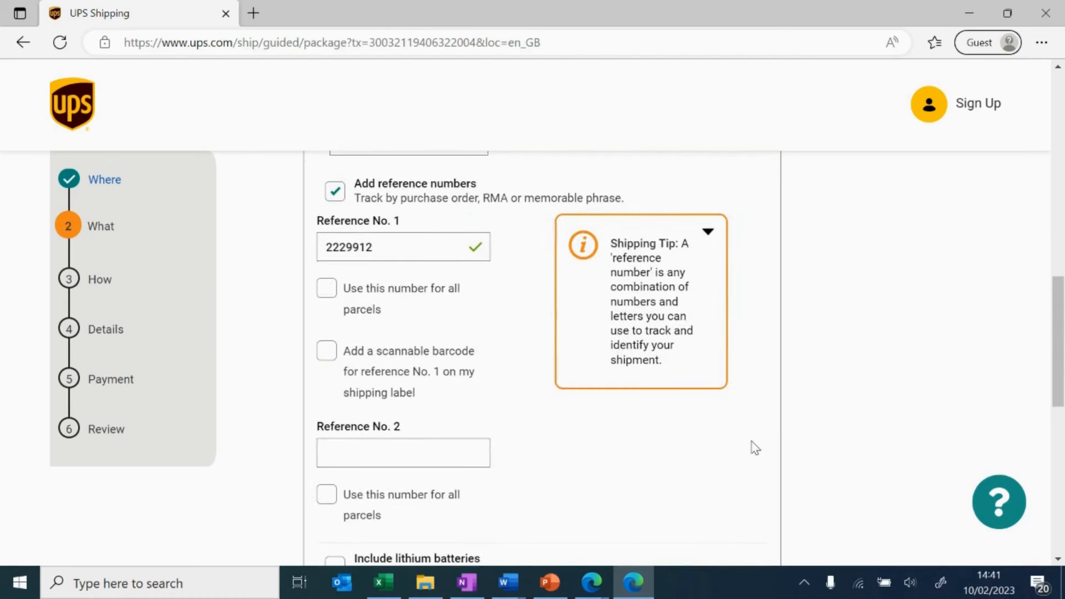
scroll(758, 446, down, 1)
scroll(416, 403, down, 1)
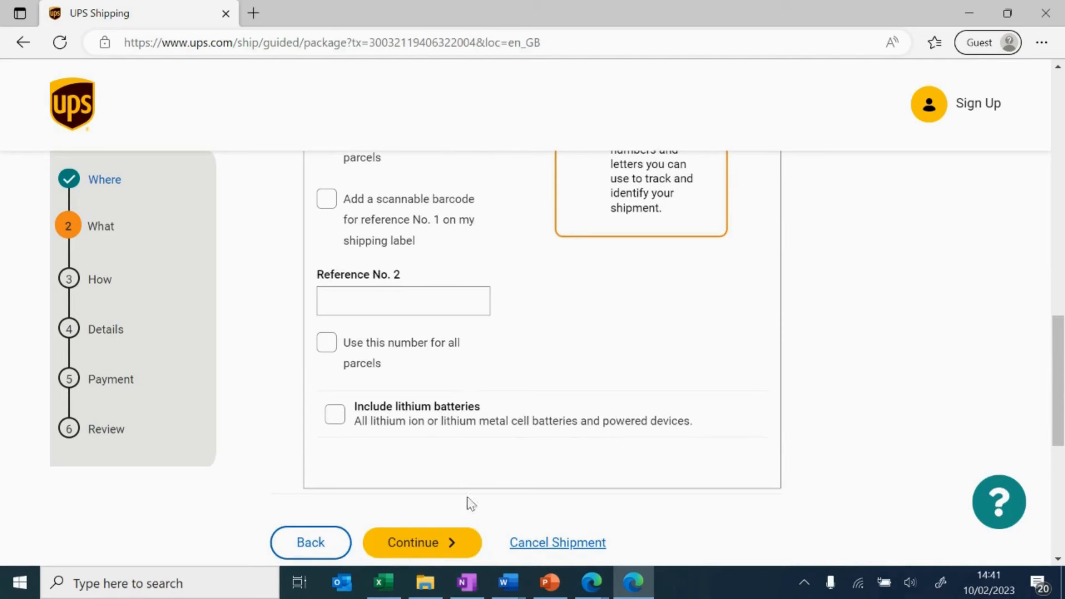
scroll(479, 483, down, 1)
click(422, 467)
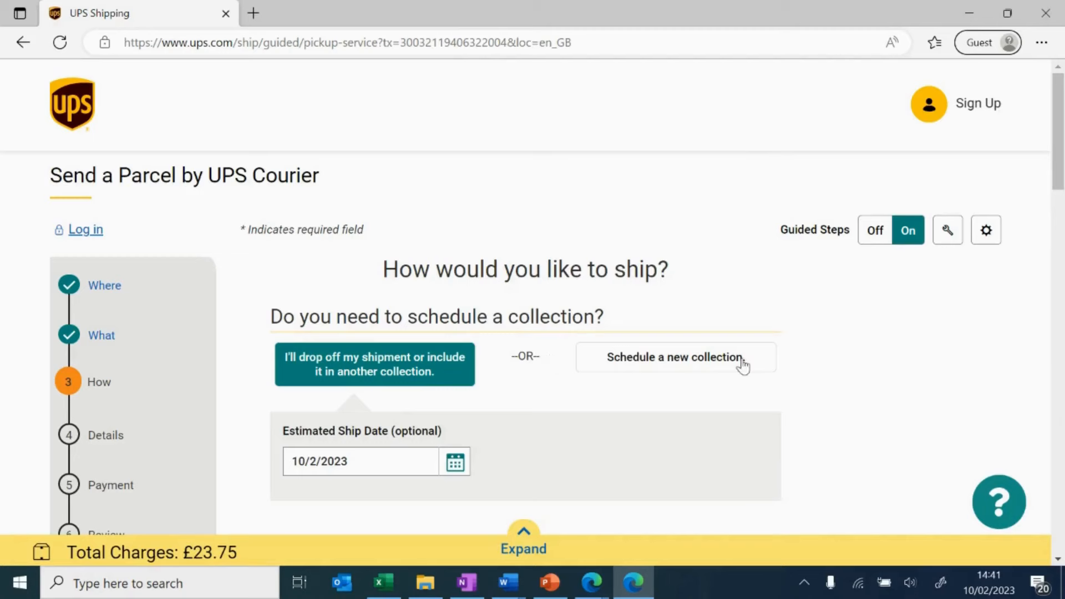
- Schedule a new UPS collection dated 14 February 2023
click(743, 364)
scroll(891, 377, down, 3)
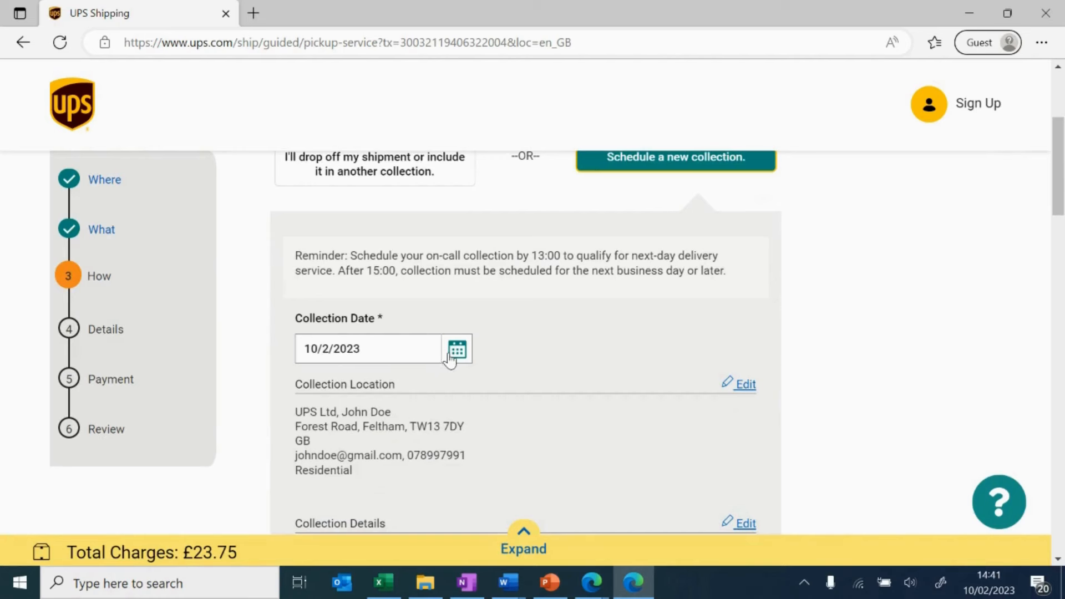
click(457, 356)
scroll(582, 400, down, 2)
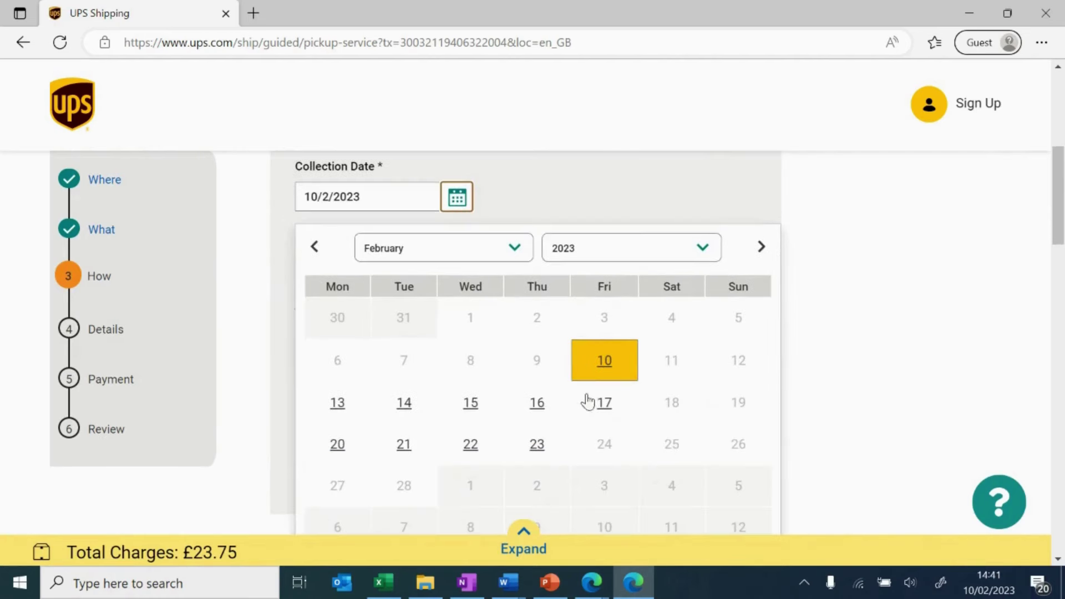
click(383, 403)
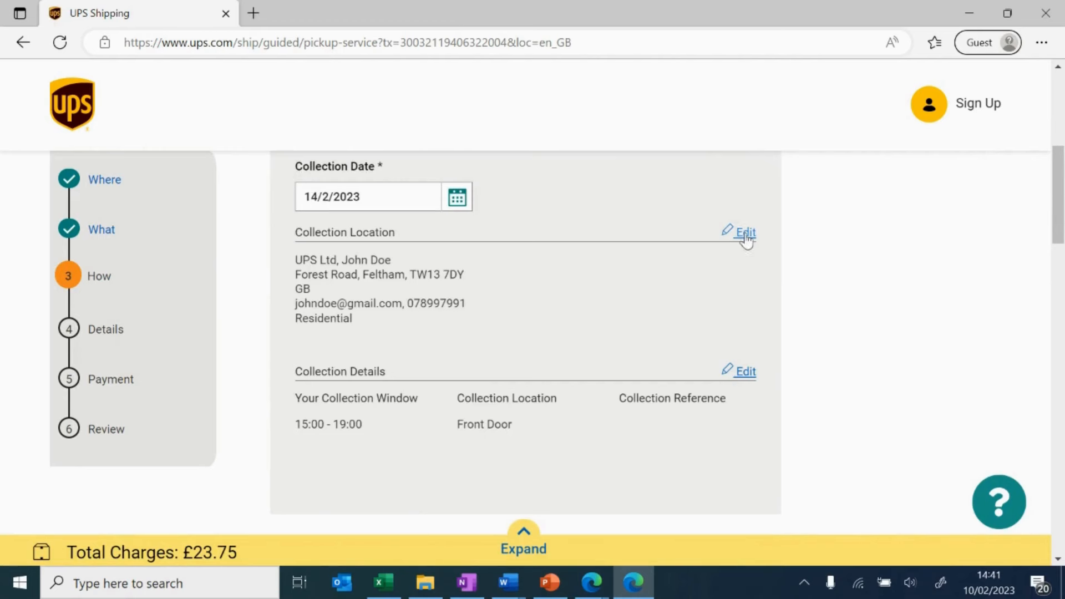
- Edit the collection details, keeping Front Door as the collection spot
click(743, 371)
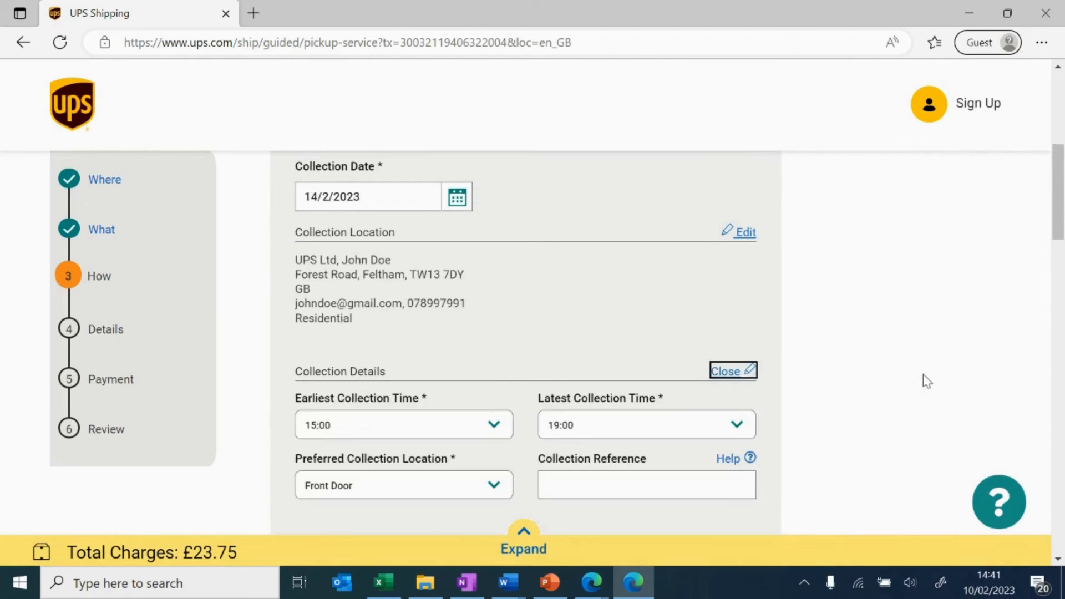
scroll(923, 374, down, 1)
click(509, 410)
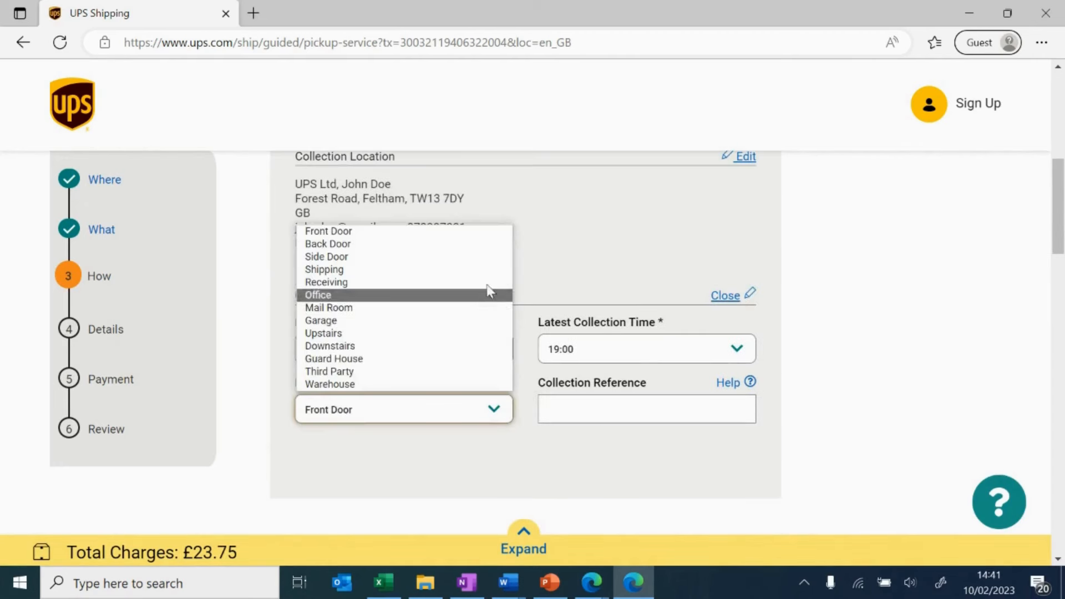
click(492, 231)
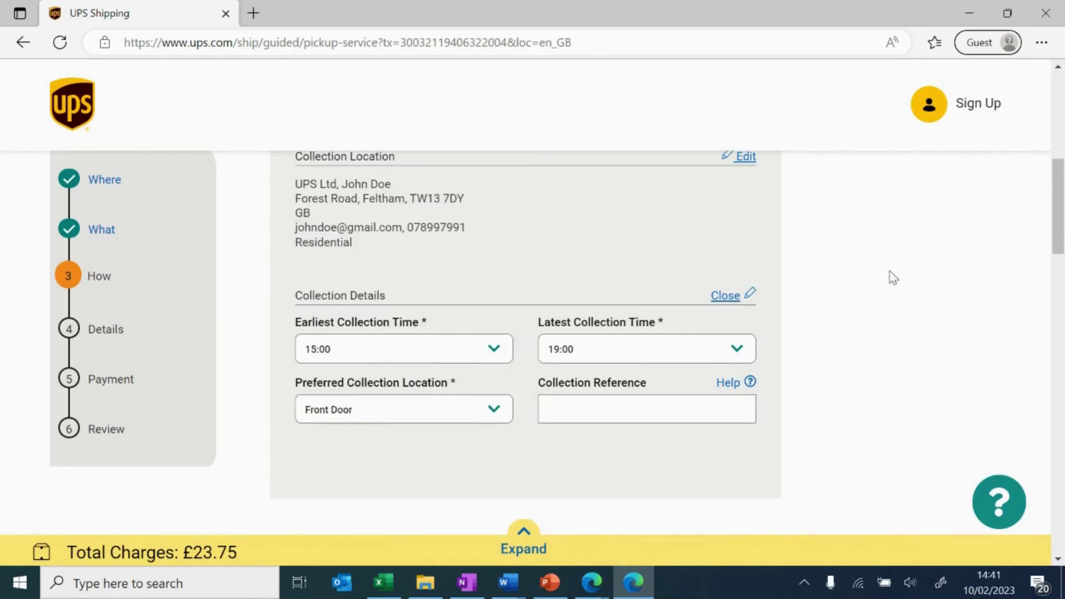
click(725, 296)
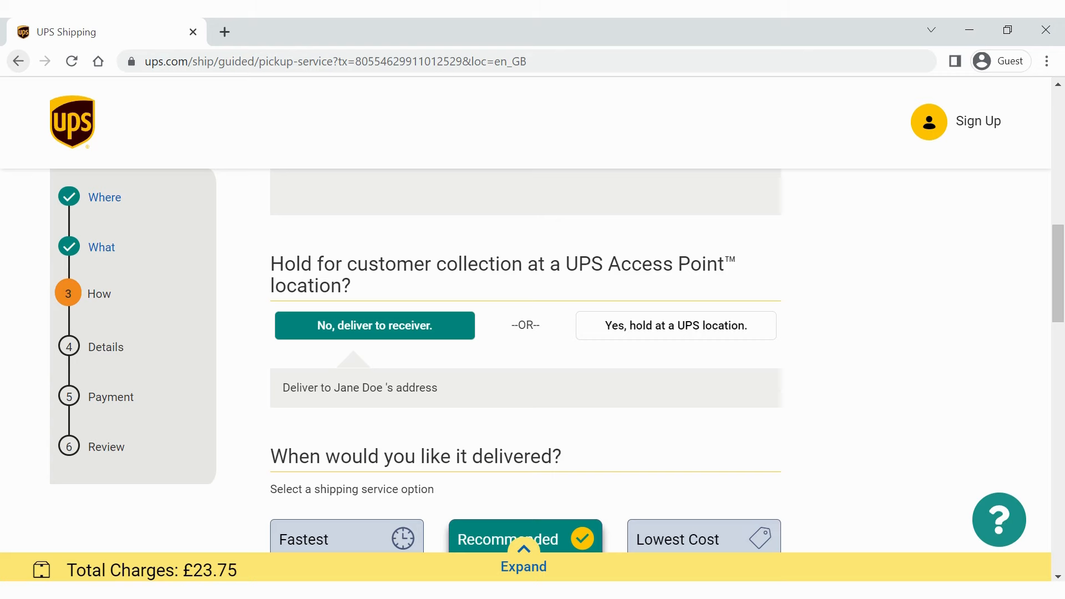
scroll(863, 430, down, 3)
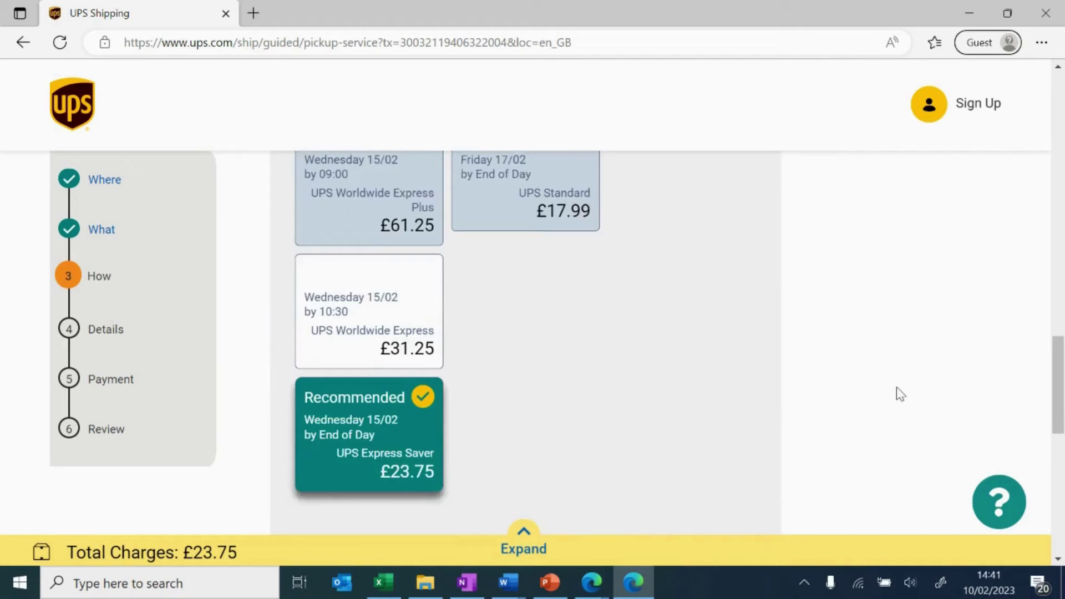
scroll(896, 387, down, 2)
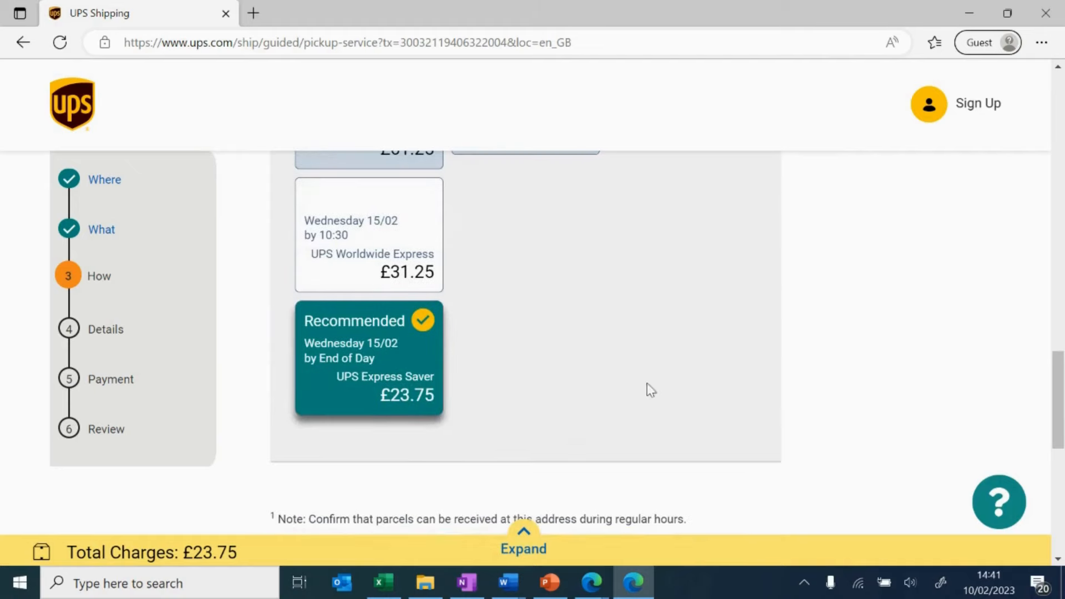
scroll(830, 414, down, 1)
scroll(830, 413, down, 1)
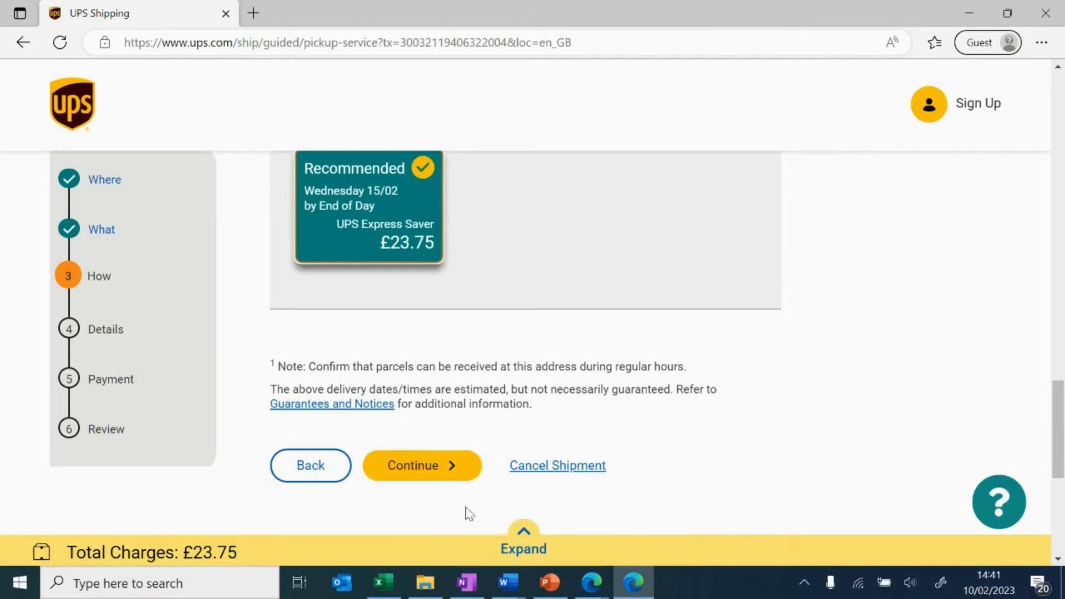
- Accept the recommended UPS Express Saver service at £23.75 and continue
click(472, 466)
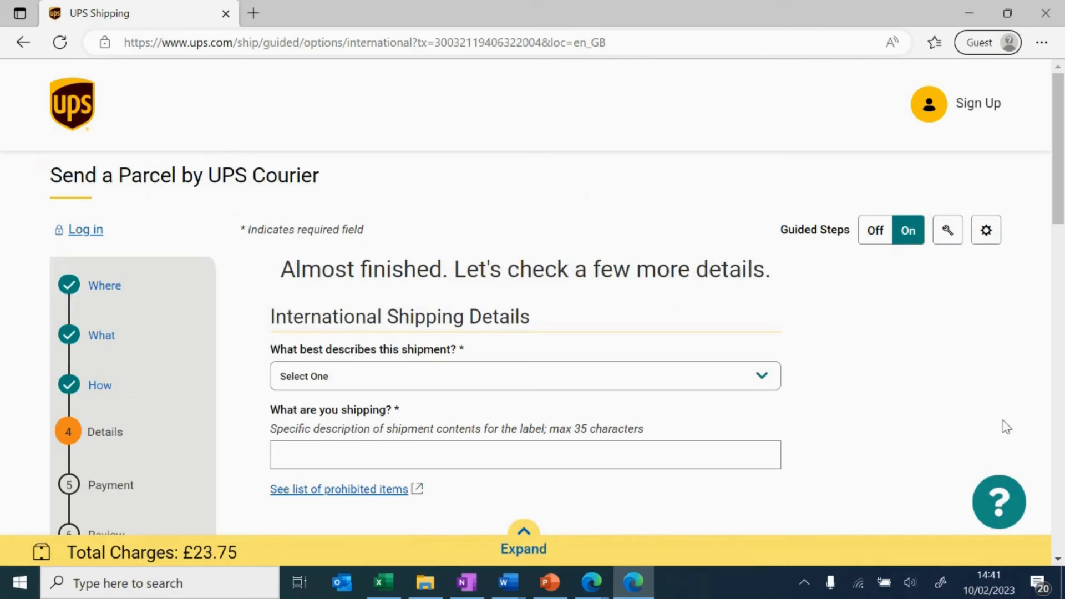
- State the items are being sold and describe the contents as Men's Tennis Shoes
click(768, 379)
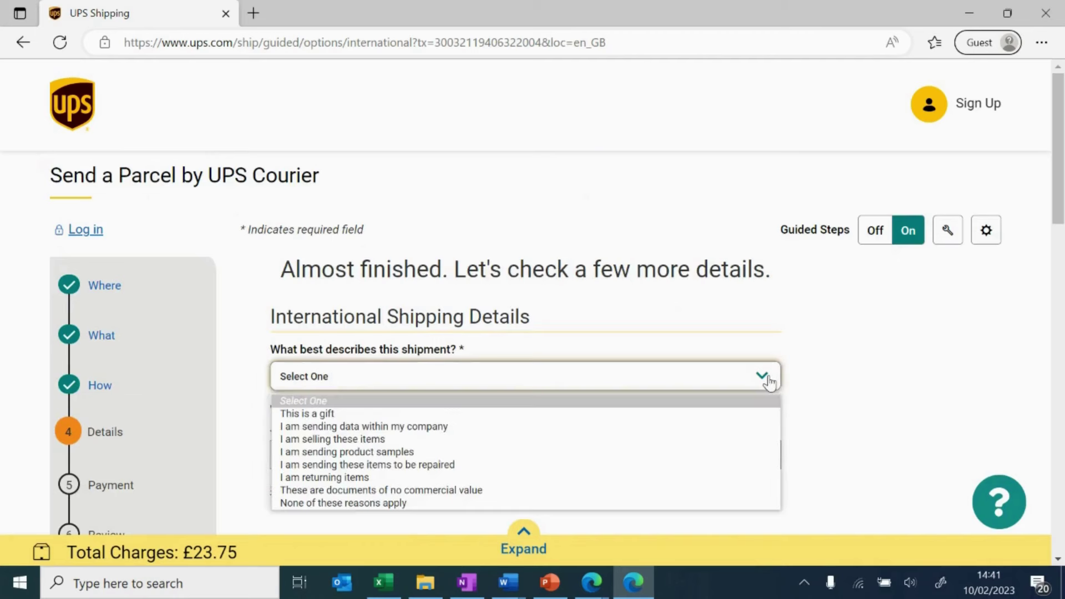
click(755, 443)
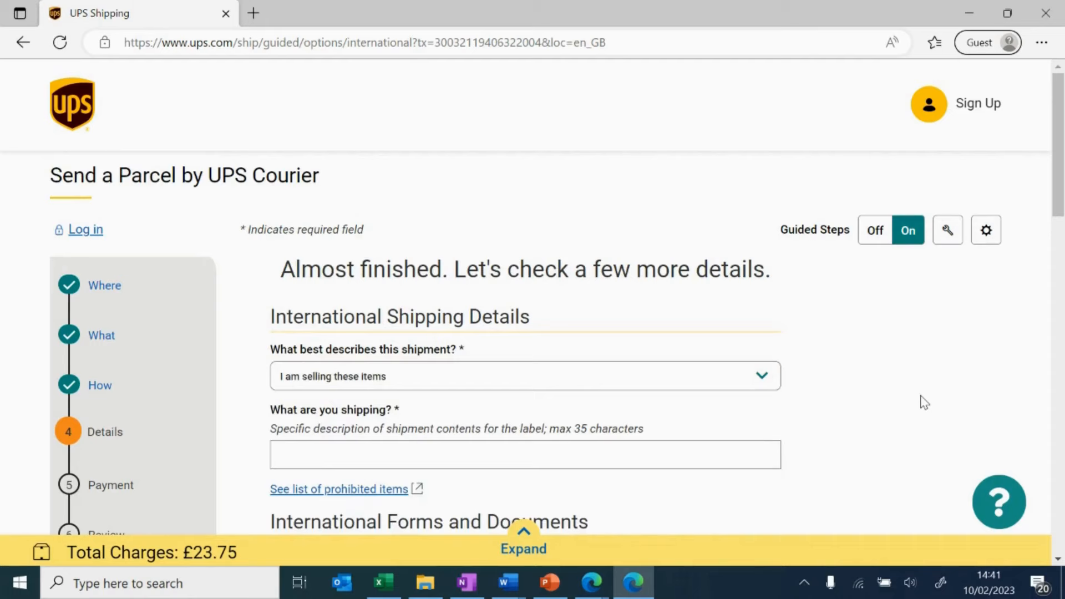
scroll(924, 403, down, 3)
click(747, 333)
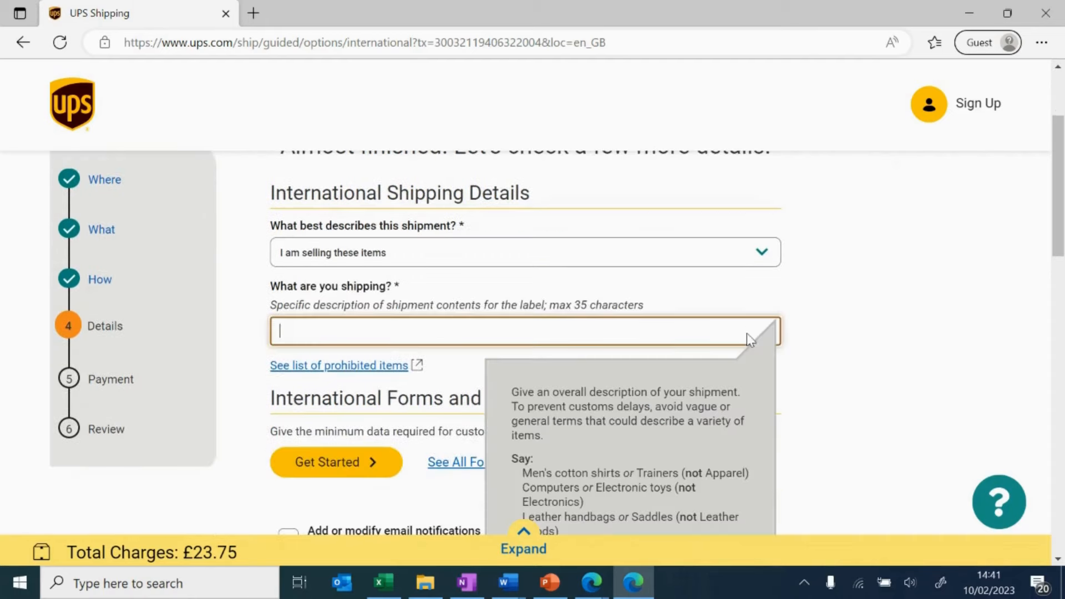
scroll(746, 334, down, 1)
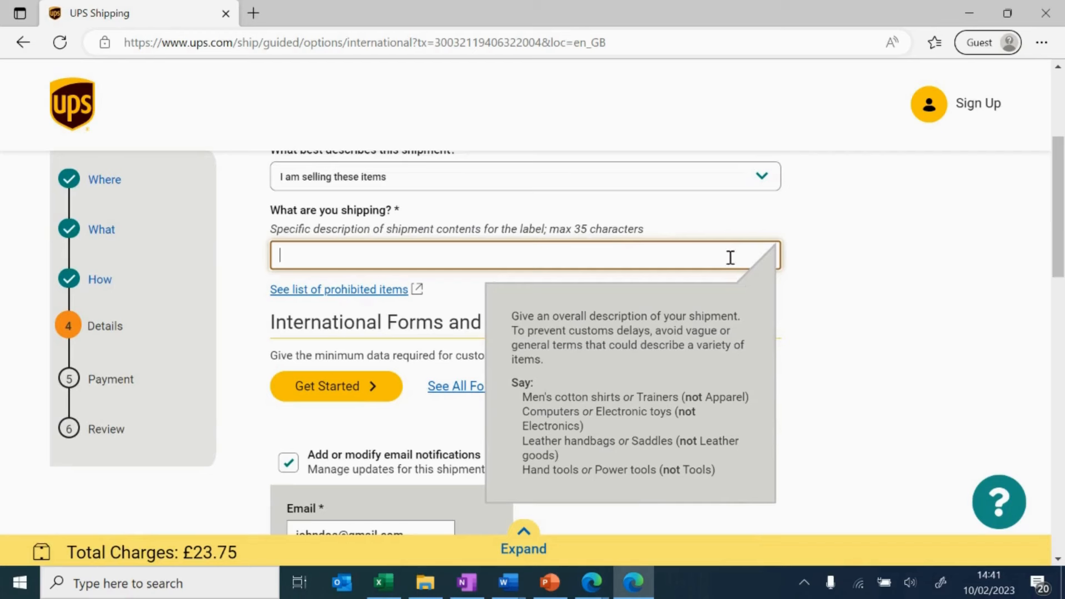
text(Men's Tennis Shoes)
click(826, 283)
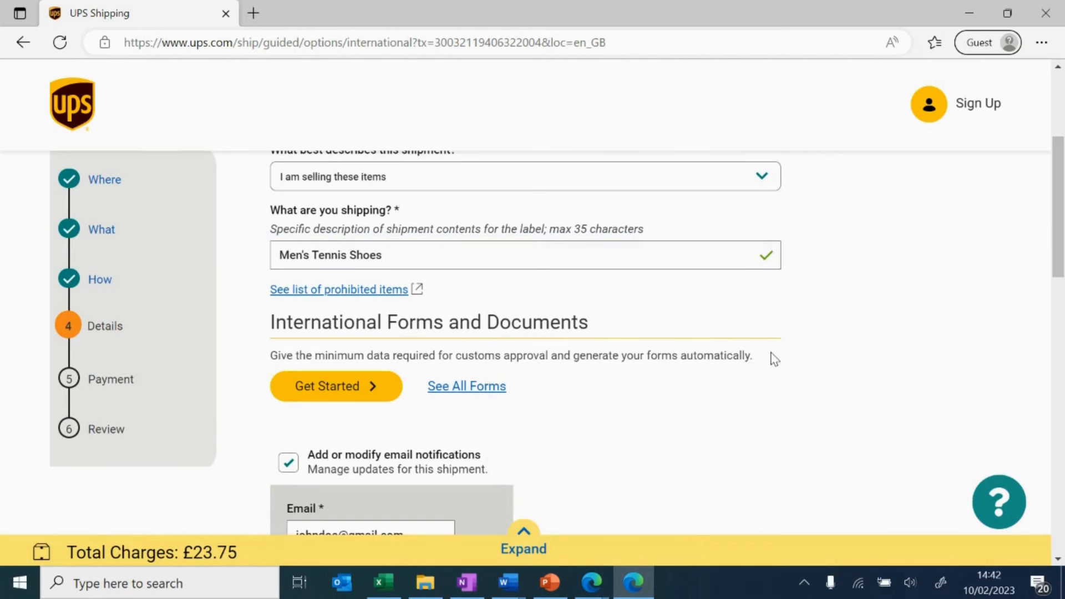
scroll(774, 359, down, 1)
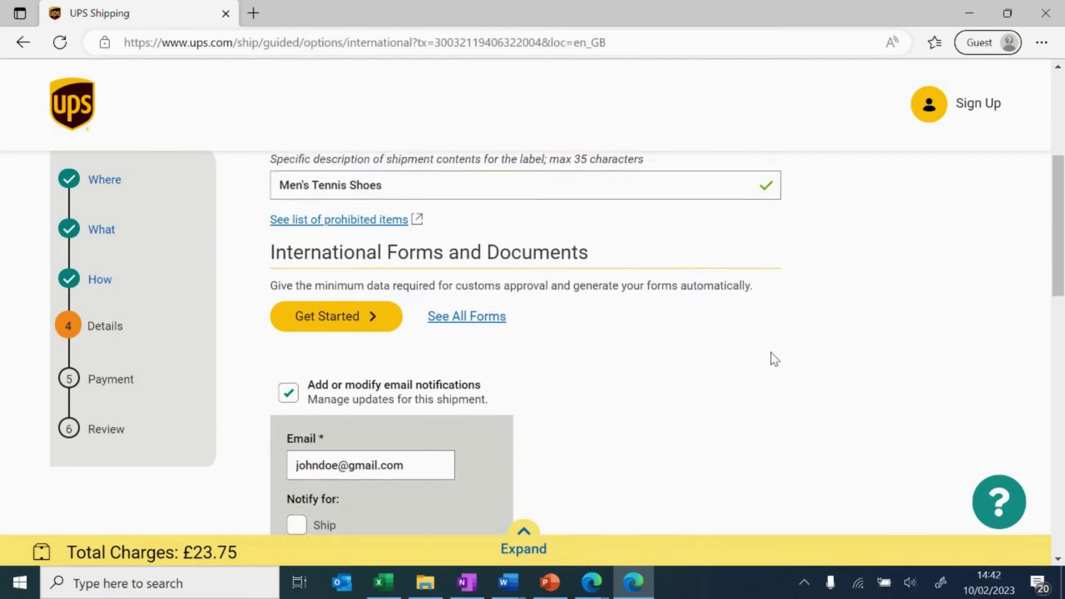
- From all export forms, keep the commercial invoice and add a packing list, both completed online
click(464, 319)
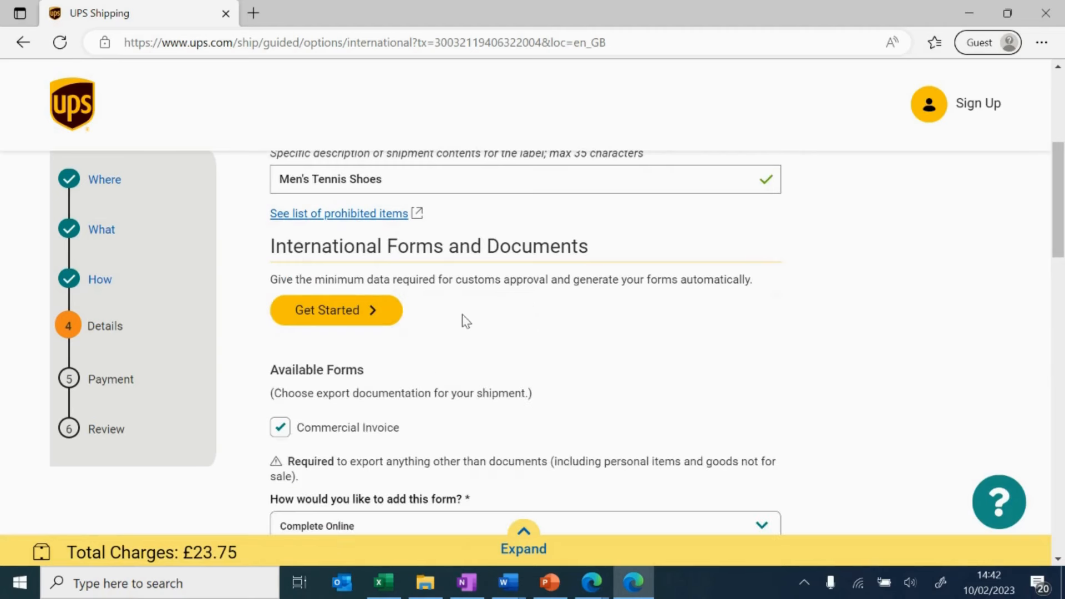
scroll(882, 391, down, 1)
scroll(881, 391, down, 1)
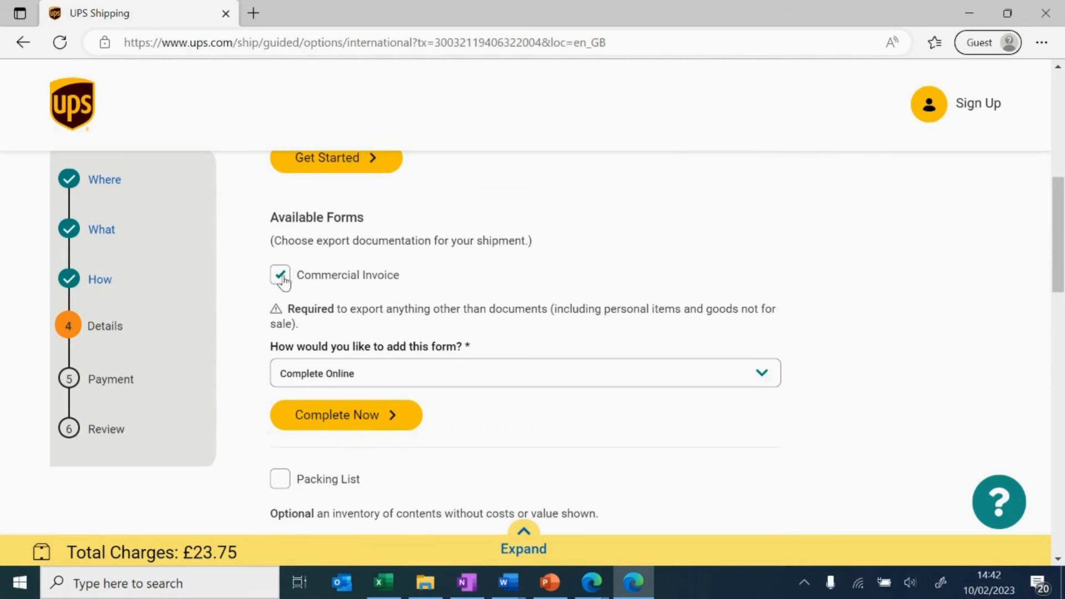
click(766, 374)
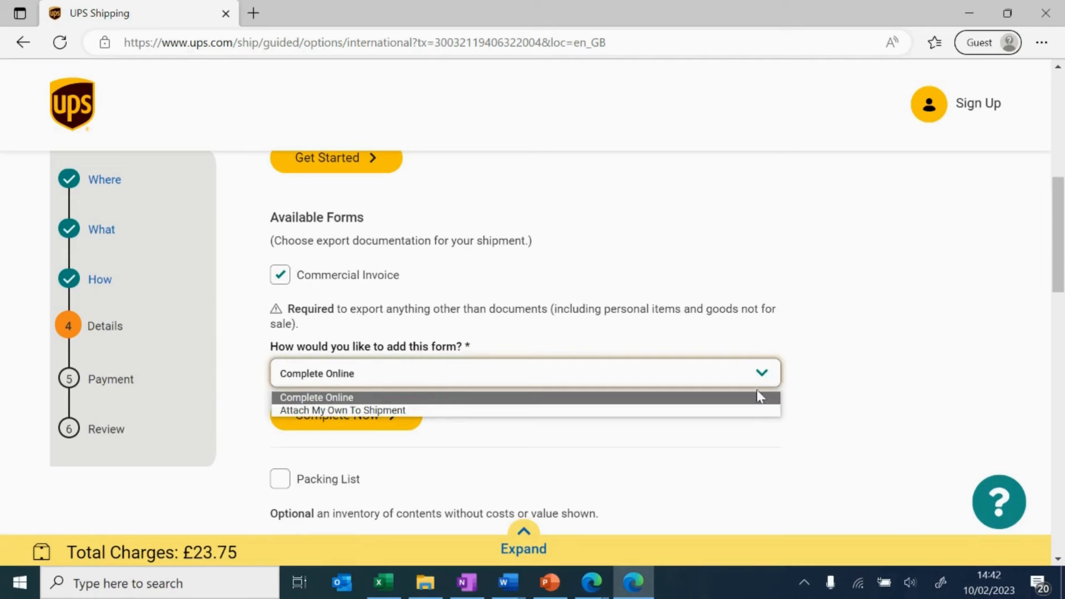
click(769, 378)
scroll(855, 383, down, 1)
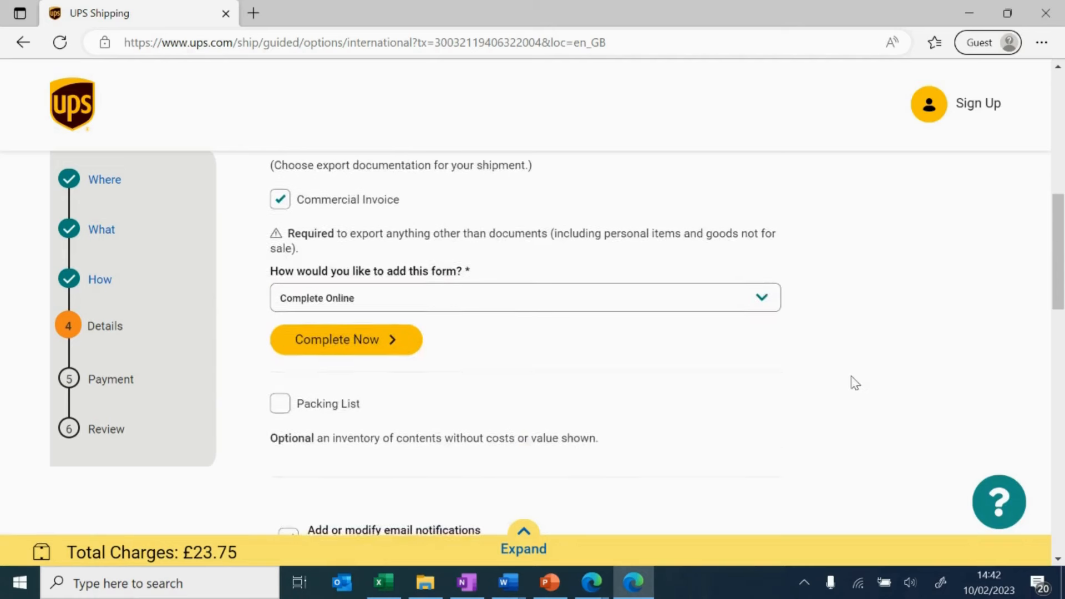
scroll(856, 383, down, 1)
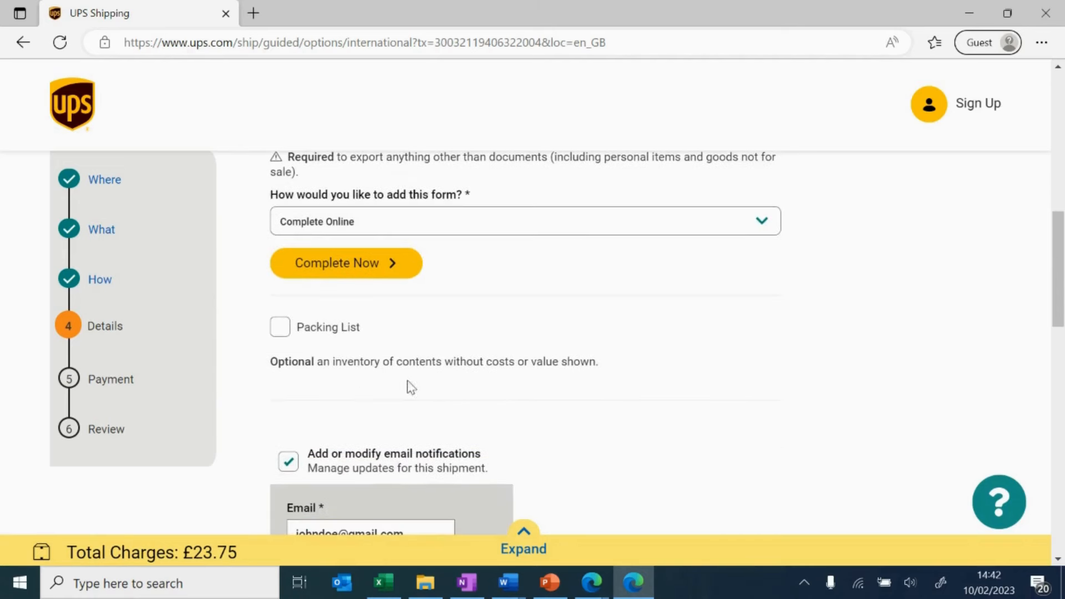
click(280, 327)
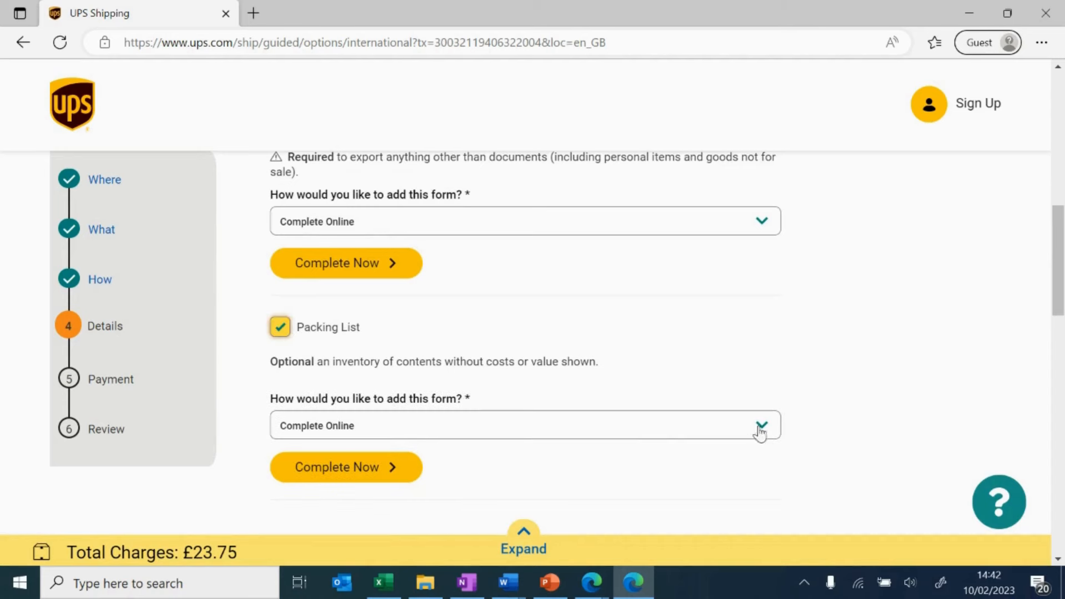
click(765, 426)
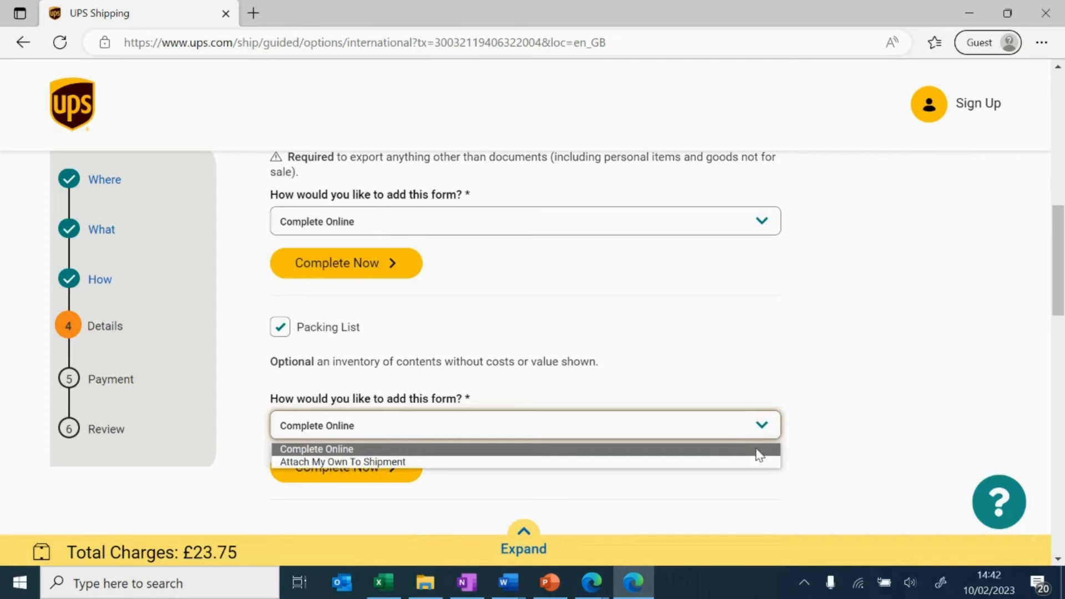
click(759, 449)
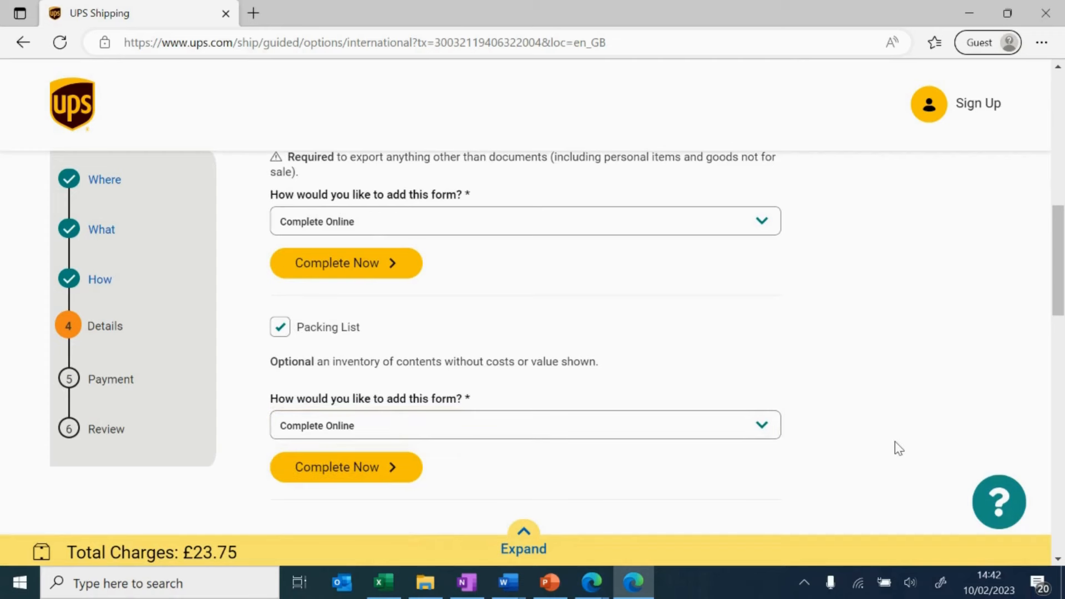
scroll(898, 448, up, 5)
scroll(899, 448, up, 1)
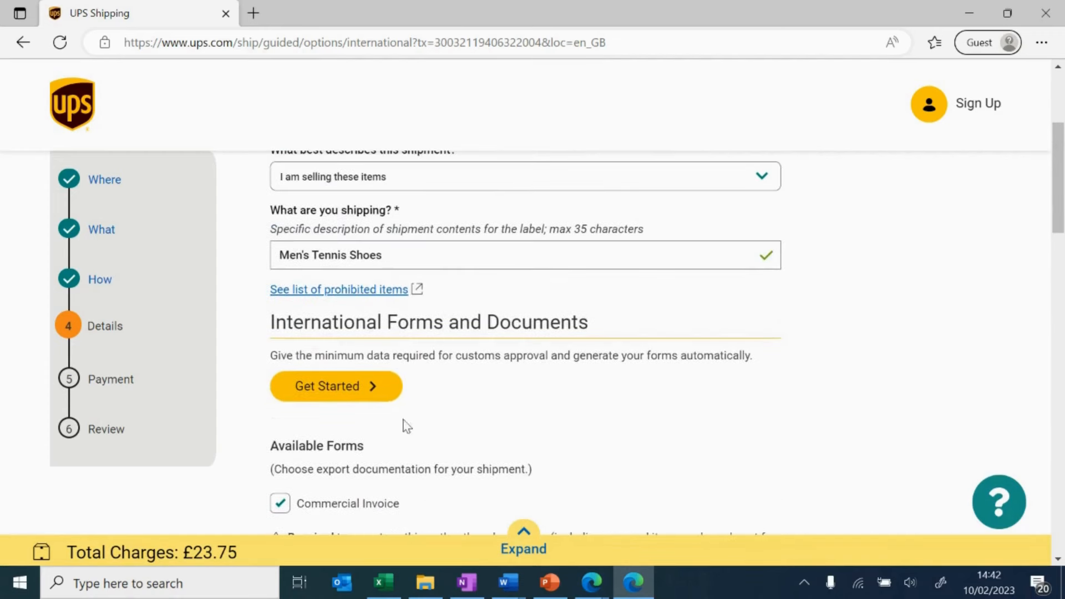
- Describe the goods as Men's Tennis Shoes in leather with Box as the unit of measure
click(359, 389)
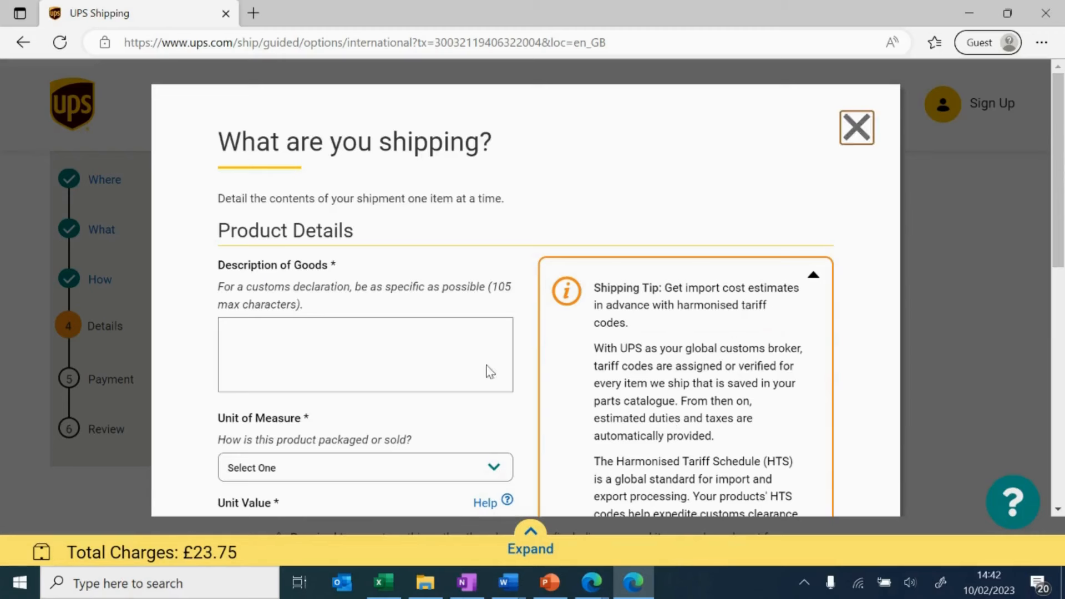
click(433, 348)
text(Men's Tennis Shoes in leather with rubber laces)
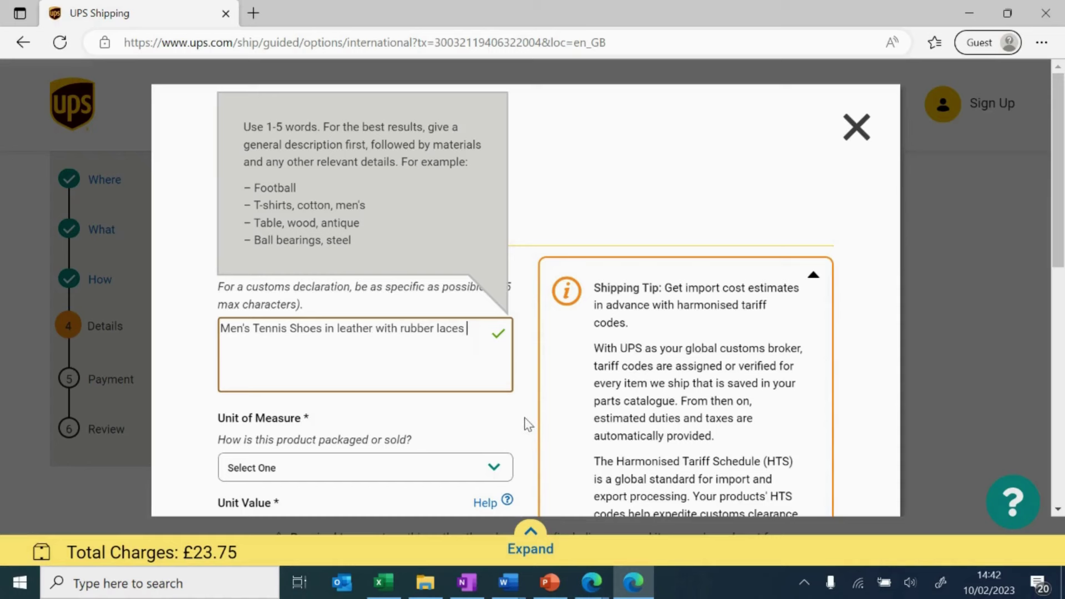
click(530, 425)
scroll(530, 425, down, 2)
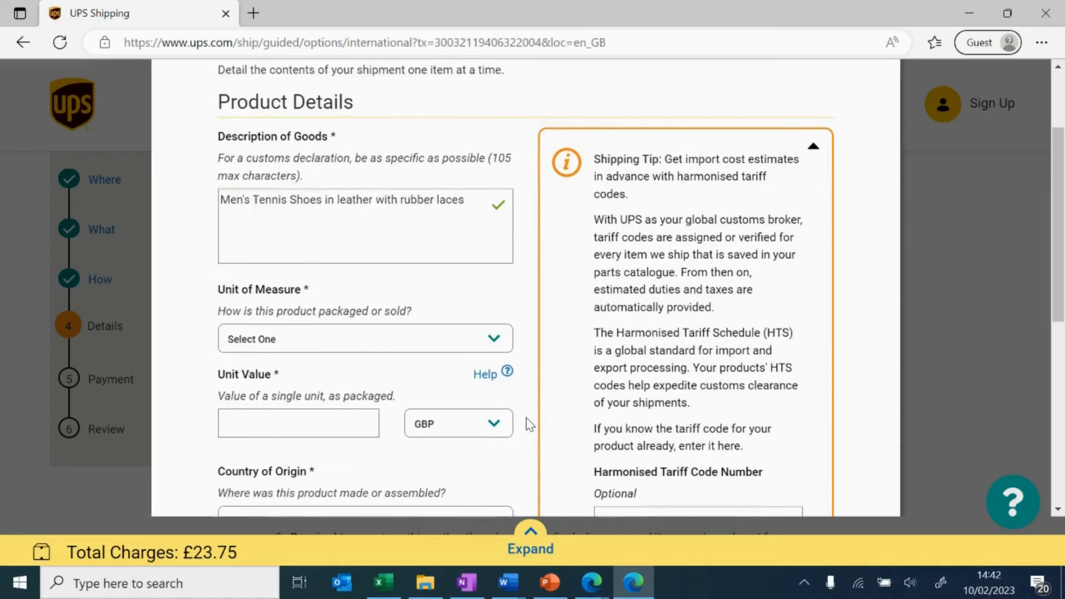
click(483, 332)
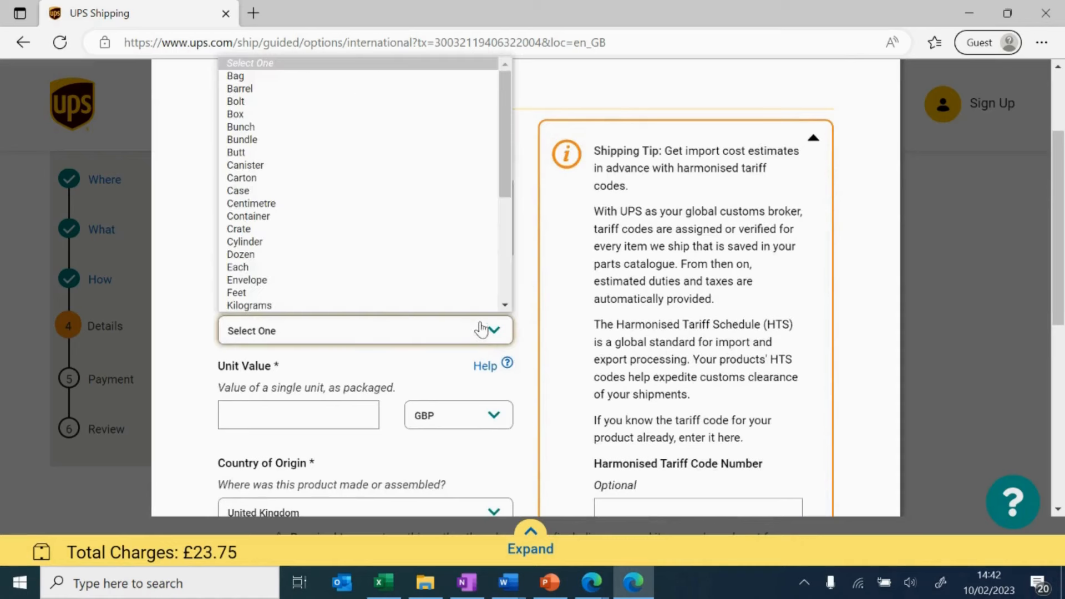
key(Escape)
key(b)
scroll(533, 300, down, 1)
click(367, 348)
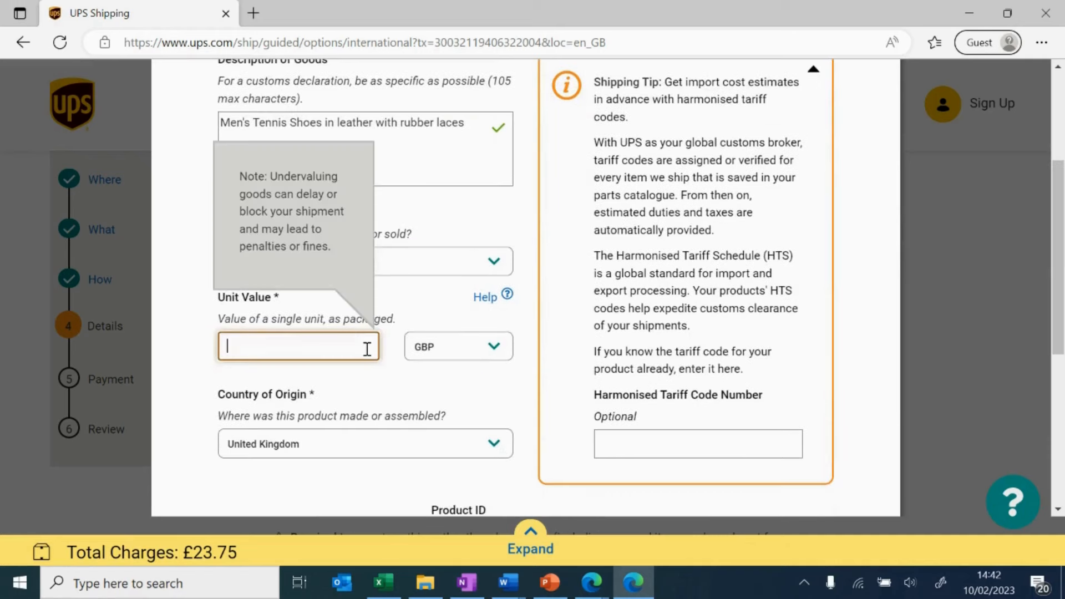
text(200)
click(491, 442)
click(487, 427)
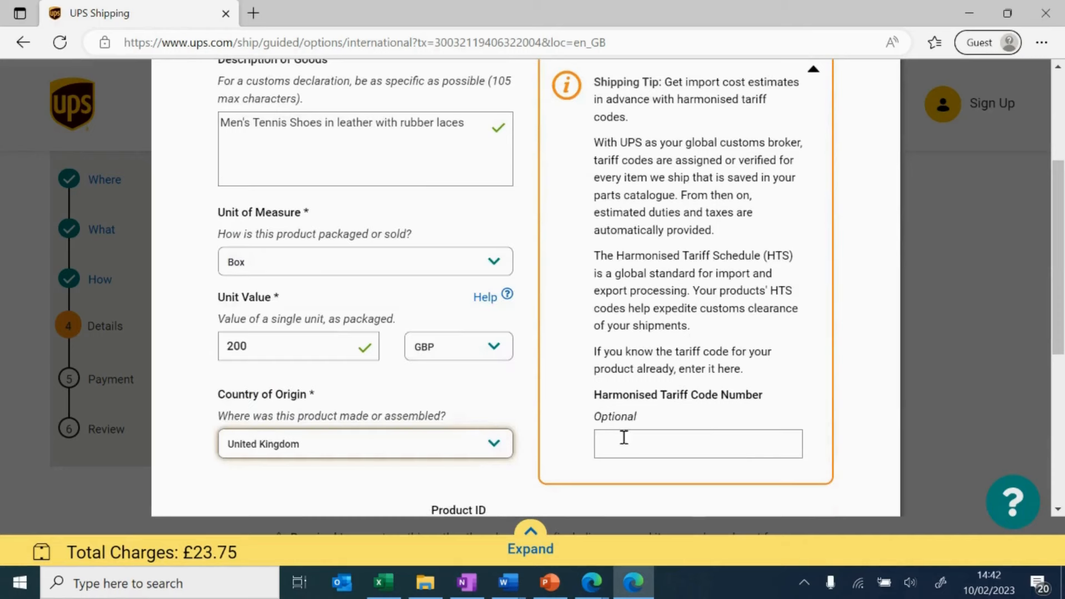
click(796, 444)
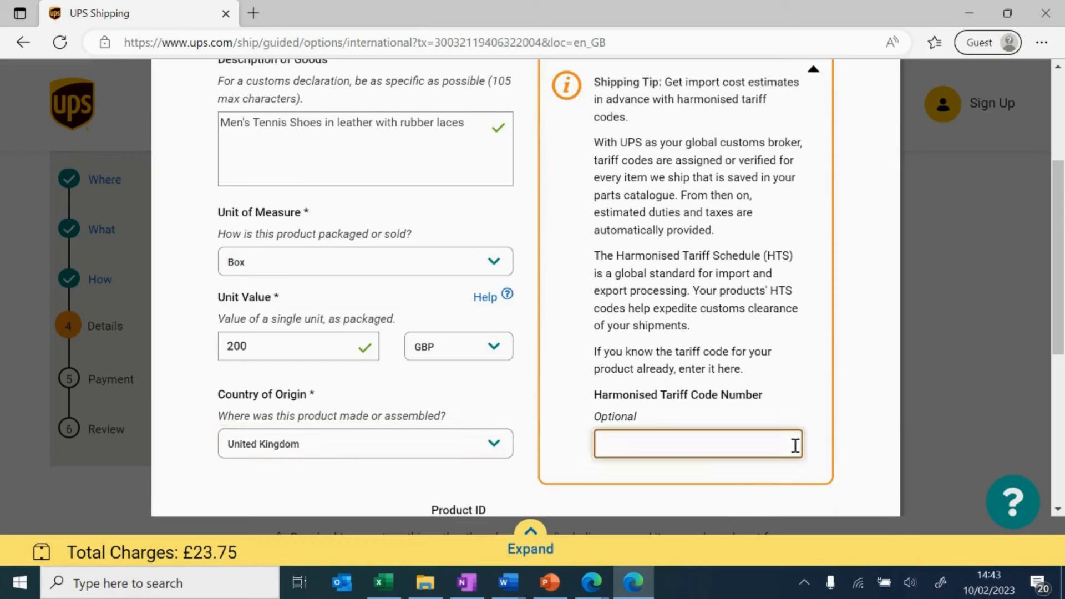
text(1)
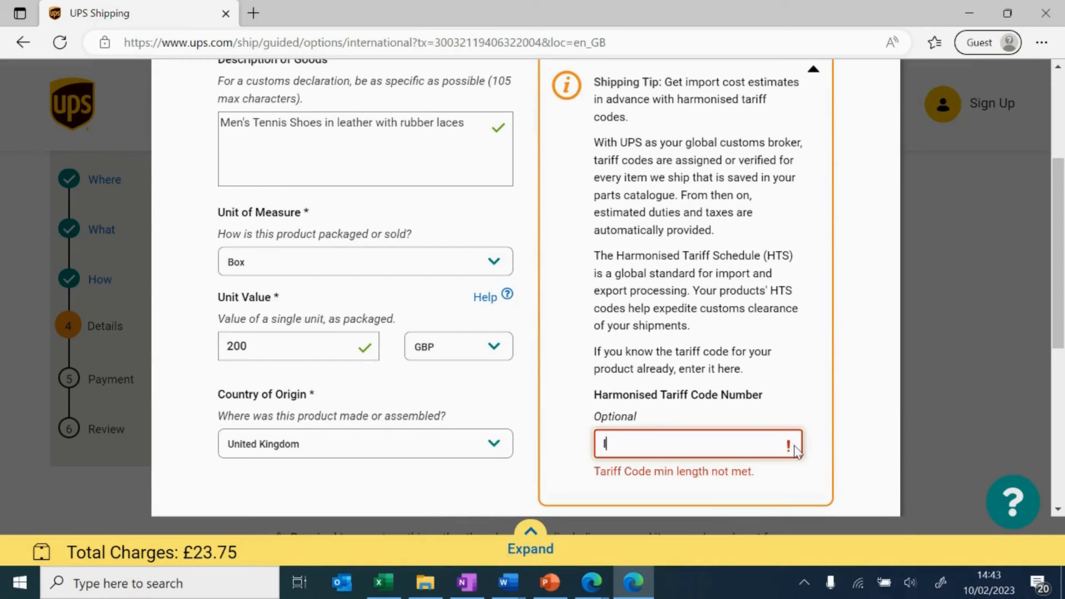
text(M2300)
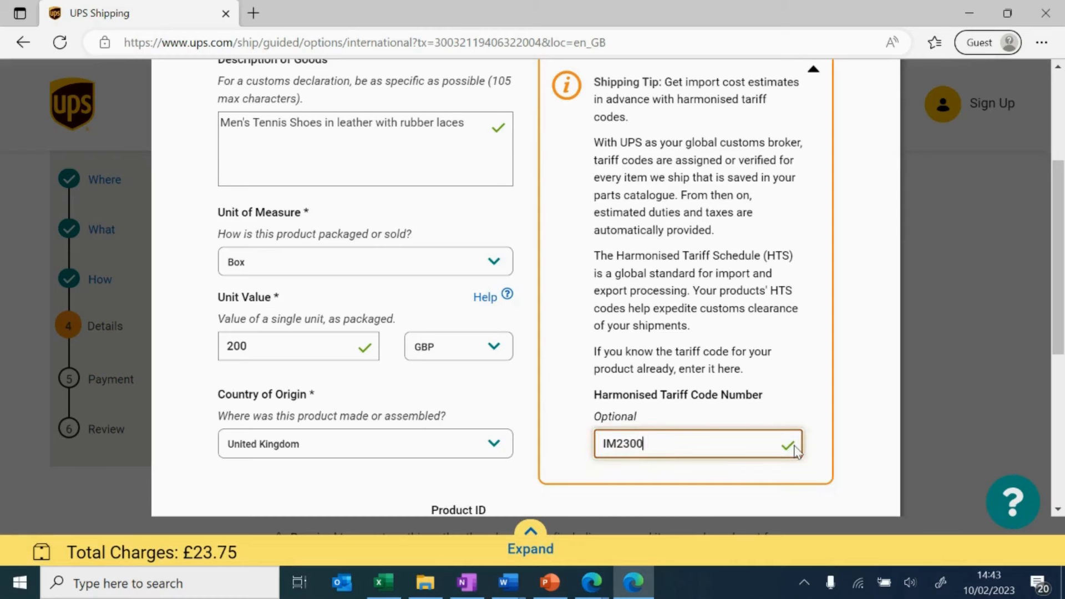
text(00)
text(512)
text(3)
click(797, 450)
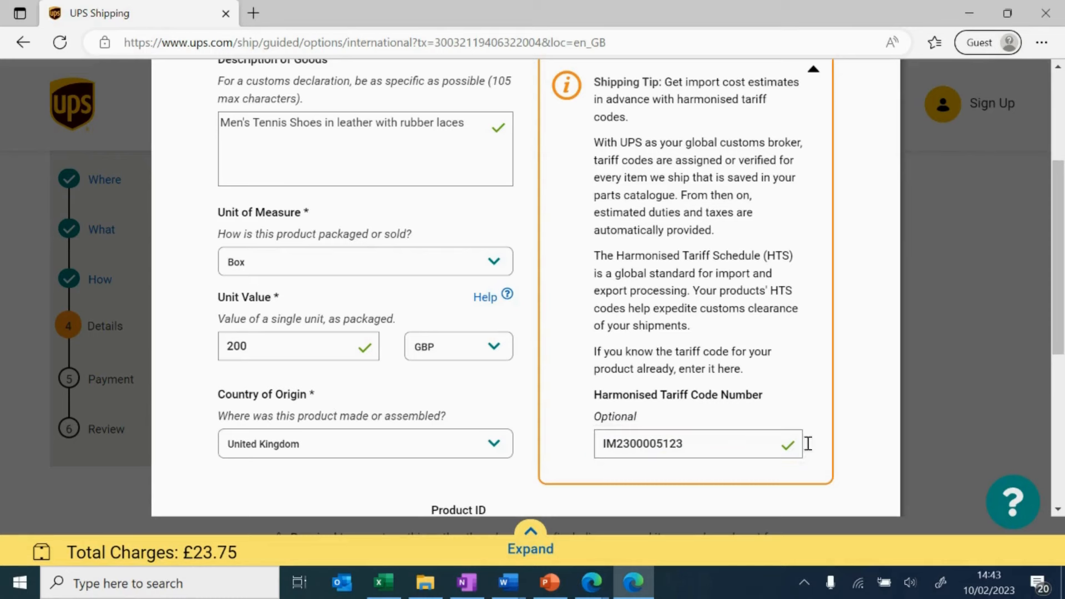
scroll(886, 439, down, 1)
scroll(887, 439, down, 2)
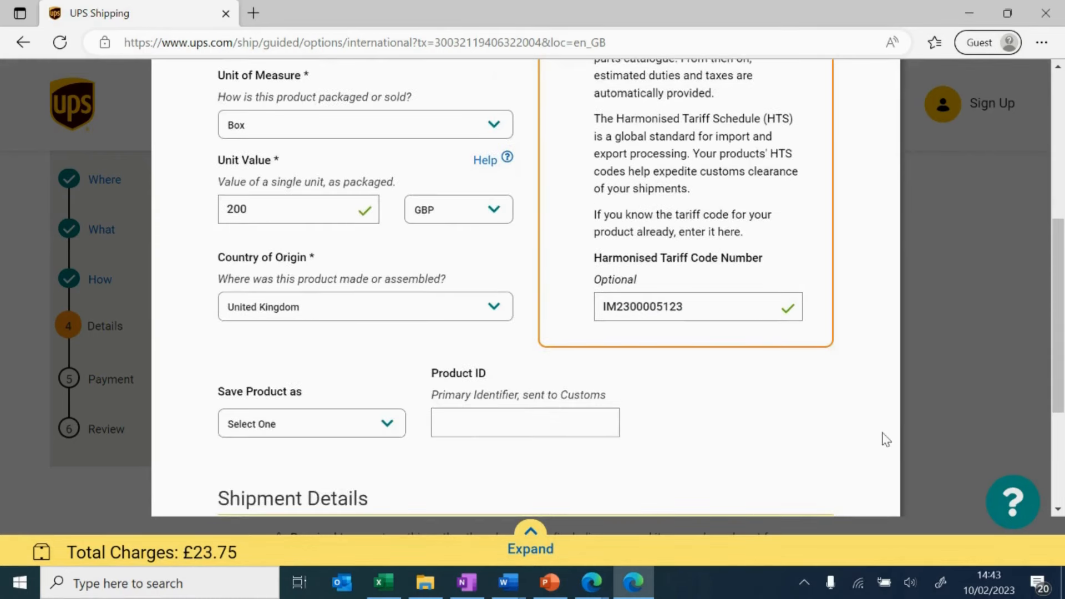
scroll(886, 439, down, 2)
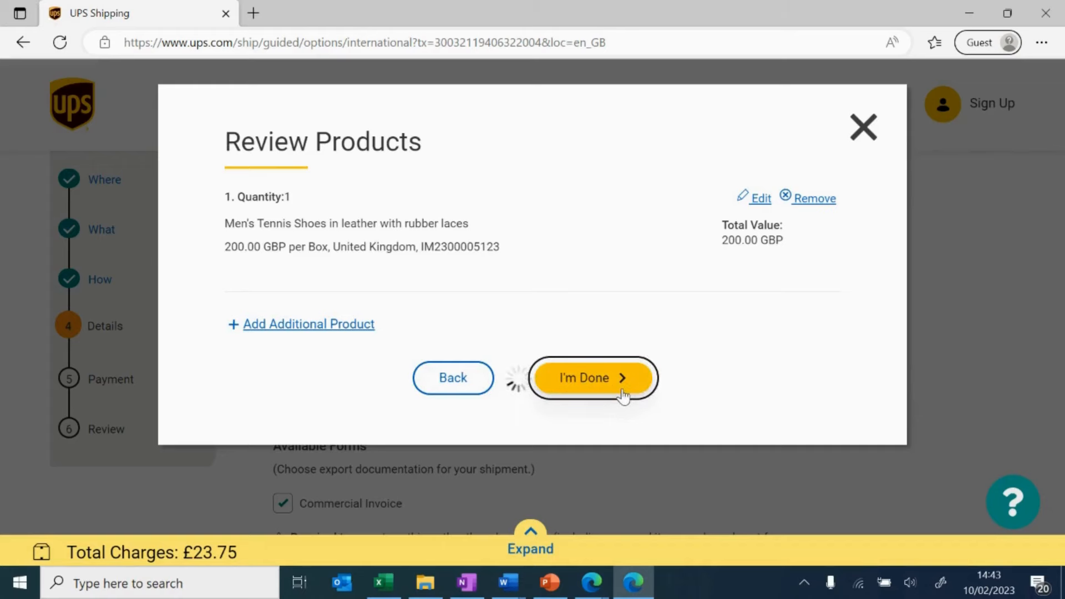
- Confirm the product list is done and complete the packing list, saving and closing it
click(593, 377)
scroll(653, 404, down, 3)
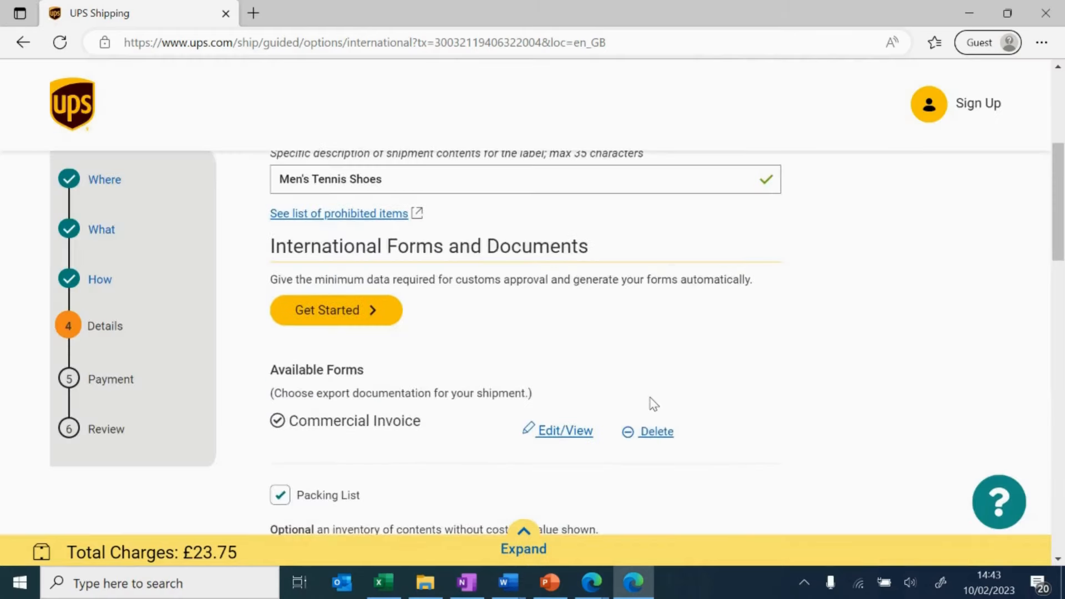
scroll(653, 404, down, 3)
scroll(653, 405, down, 3)
scroll(654, 405, down, 1)
click(379, 330)
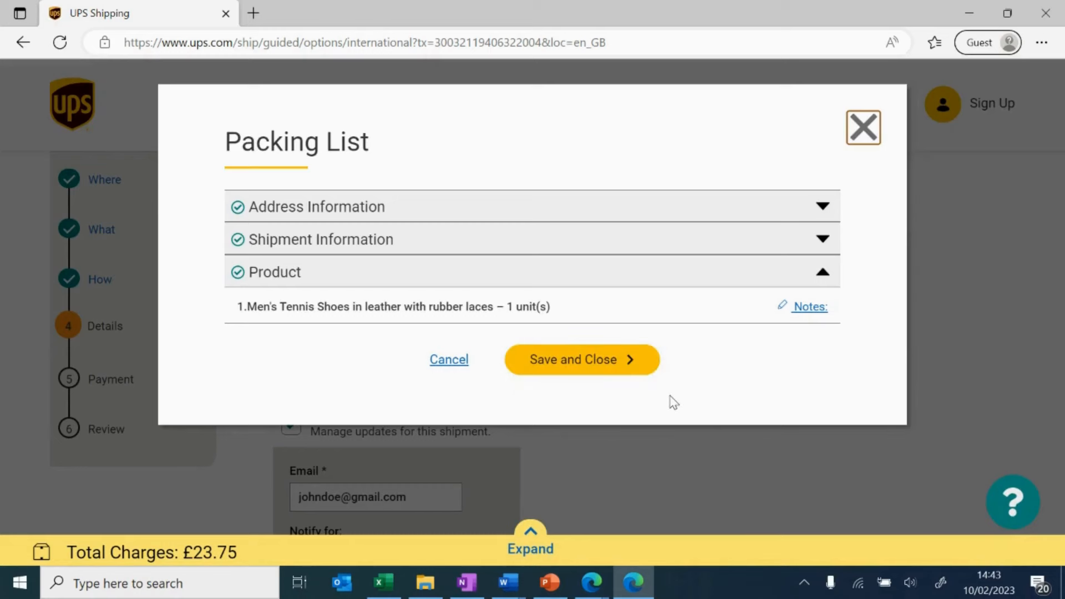
click(588, 360)
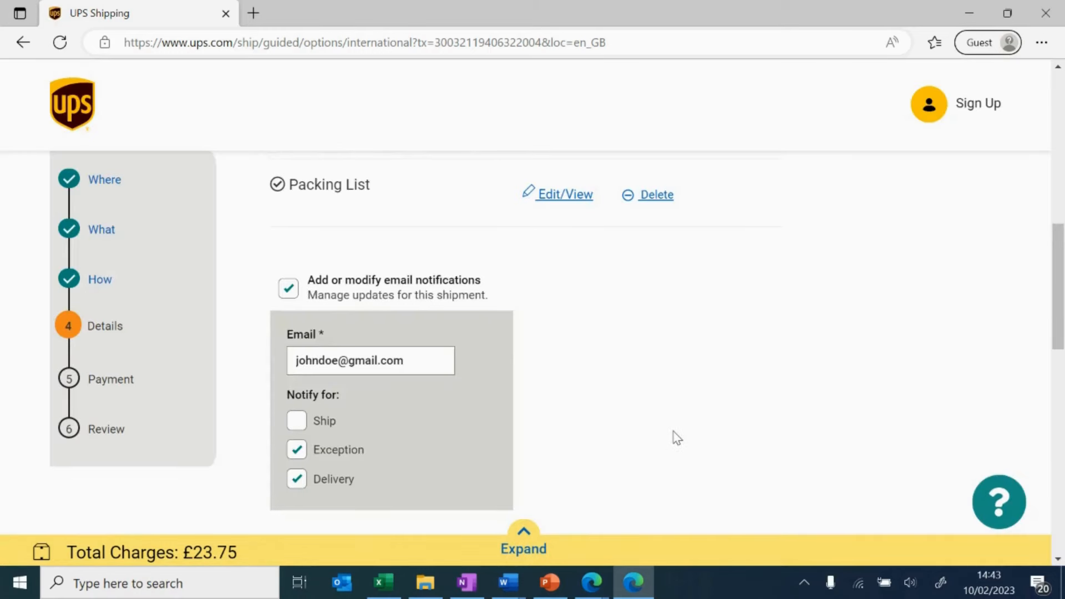
scroll(677, 439, down, 2)
scroll(677, 437, down, 1)
scroll(677, 438, down, 1)
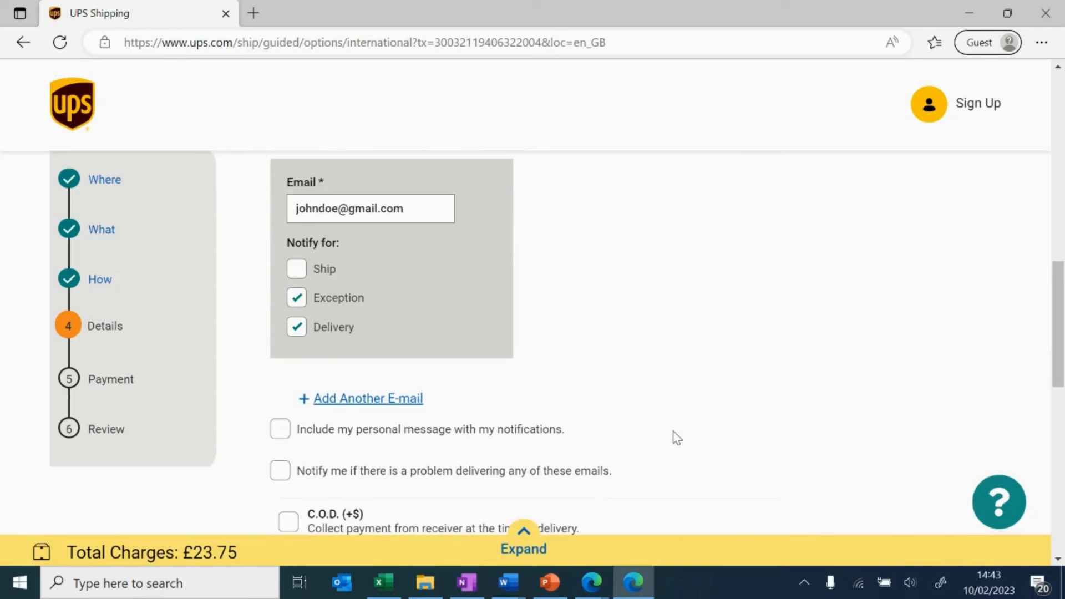
scroll(677, 438, down, 1)
scroll(676, 438, down, 1)
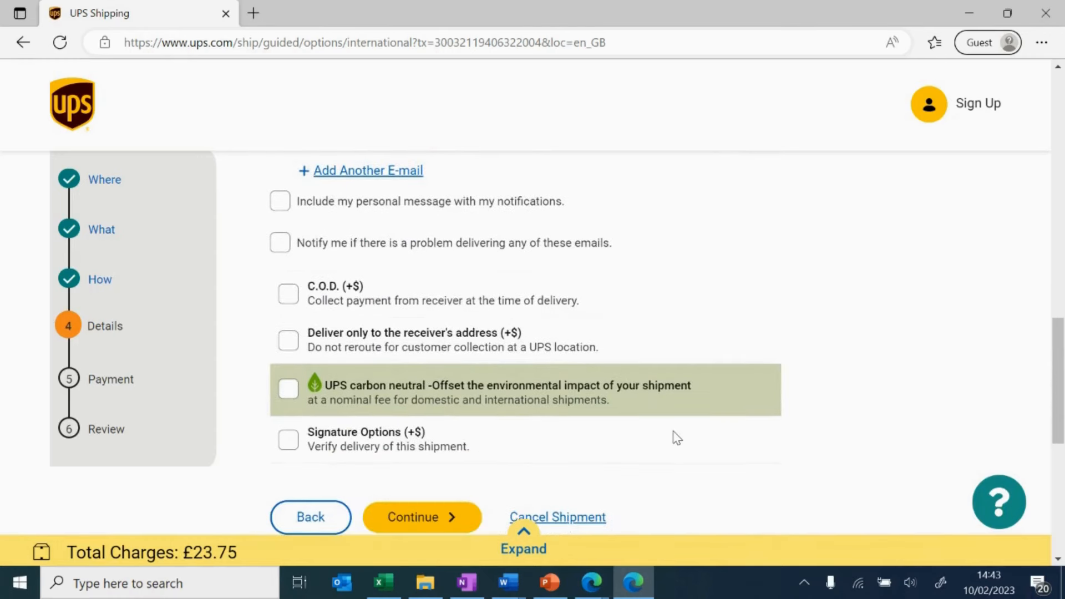
scroll(677, 438, down, 2)
scroll(677, 438, up, 2)
- Add signature options with Signature Required on delivery
click(325, 441)
scroll(649, 491, down, 1)
click(456, 420)
click(366, 454)
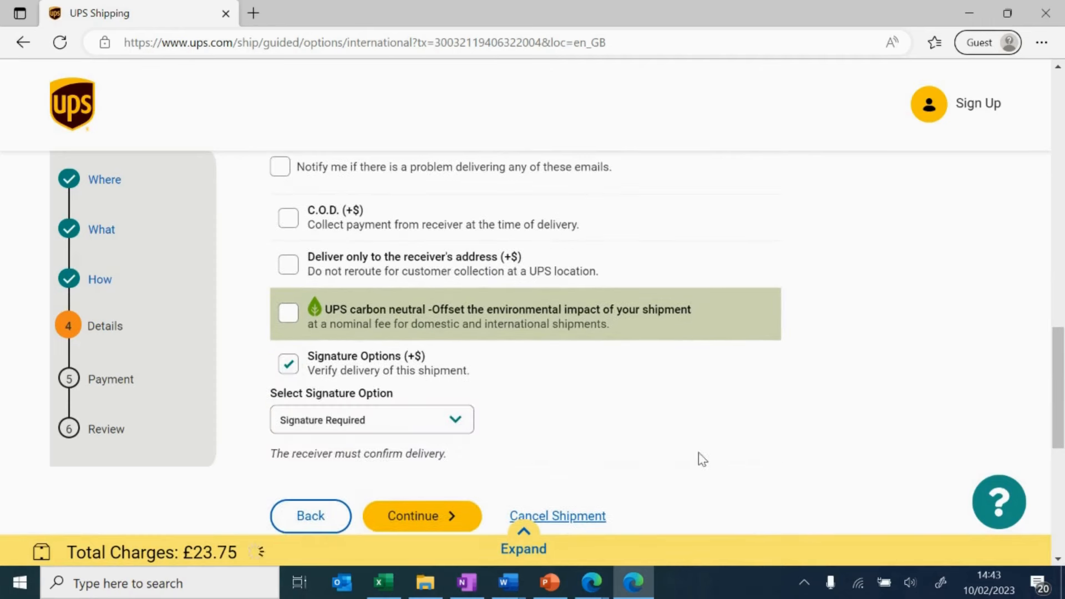
scroll(699, 452, down, 1)
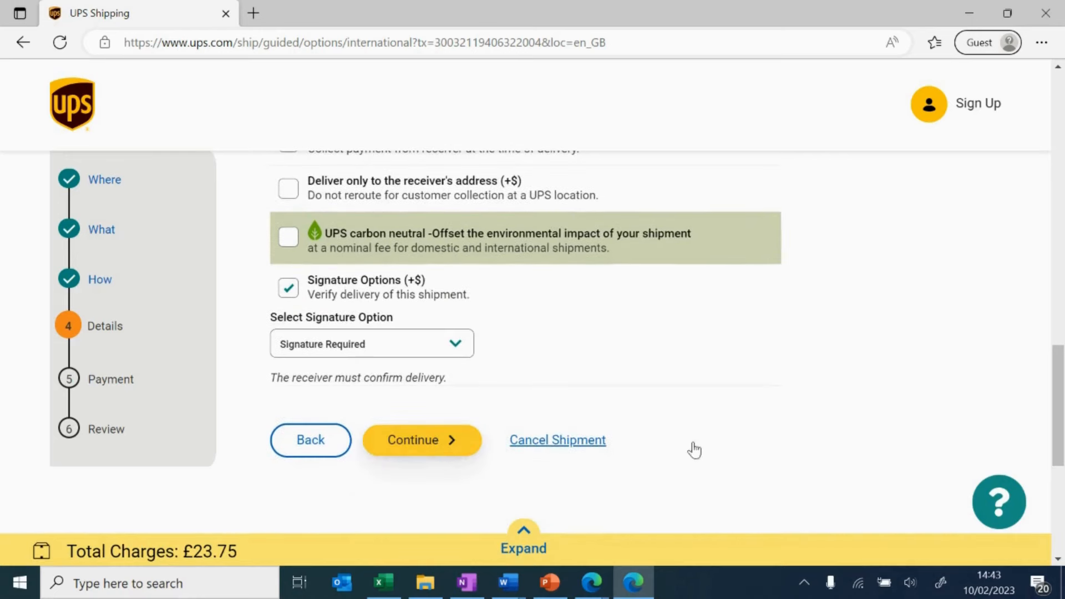
- Continue to payment, choose Credit Card, and move to the blank IOSS number field
key(Return)
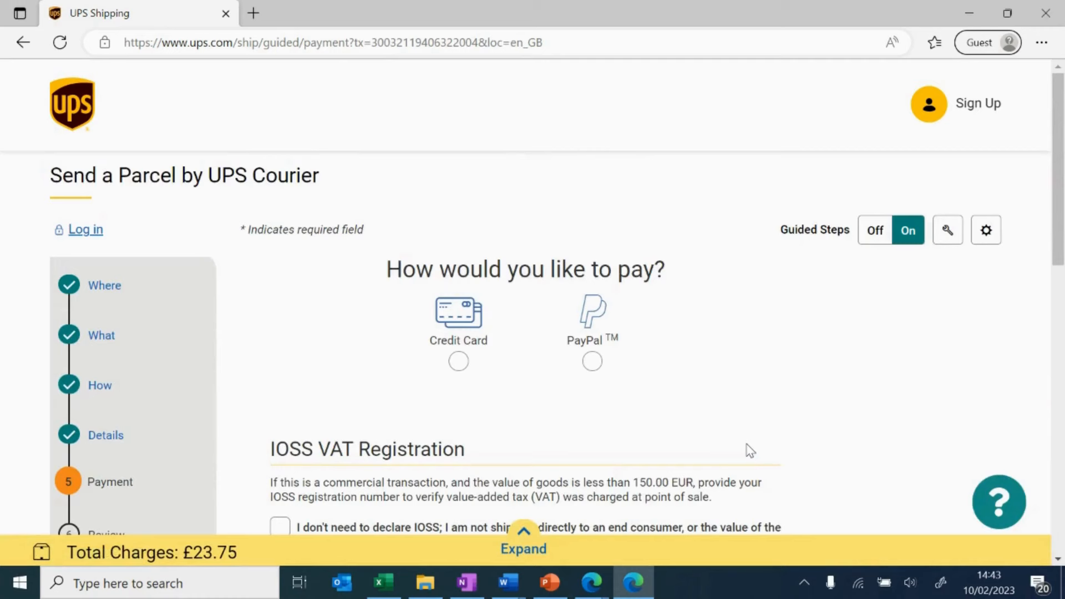
scroll(749, 451, down, 1)
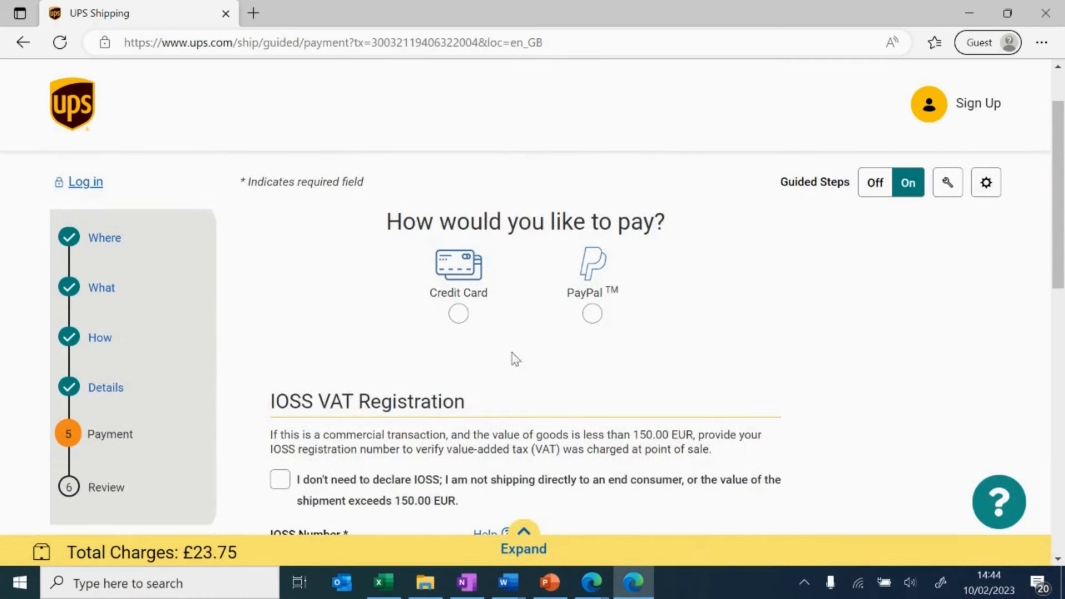
click(458, 318)
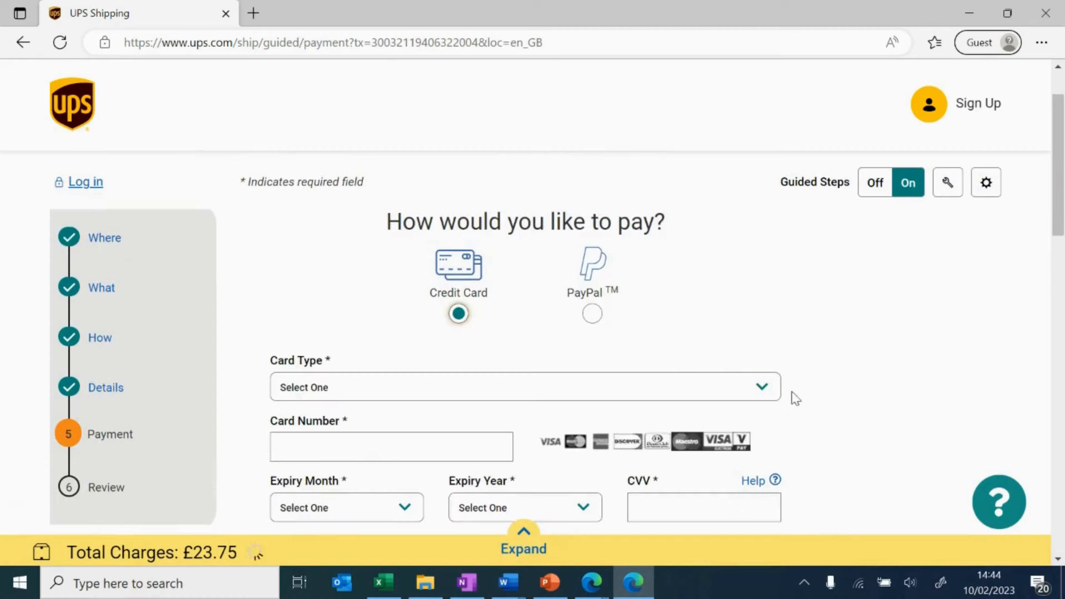
scroll(836, 427, down, 2)
scroll(836, 427, down, 2)
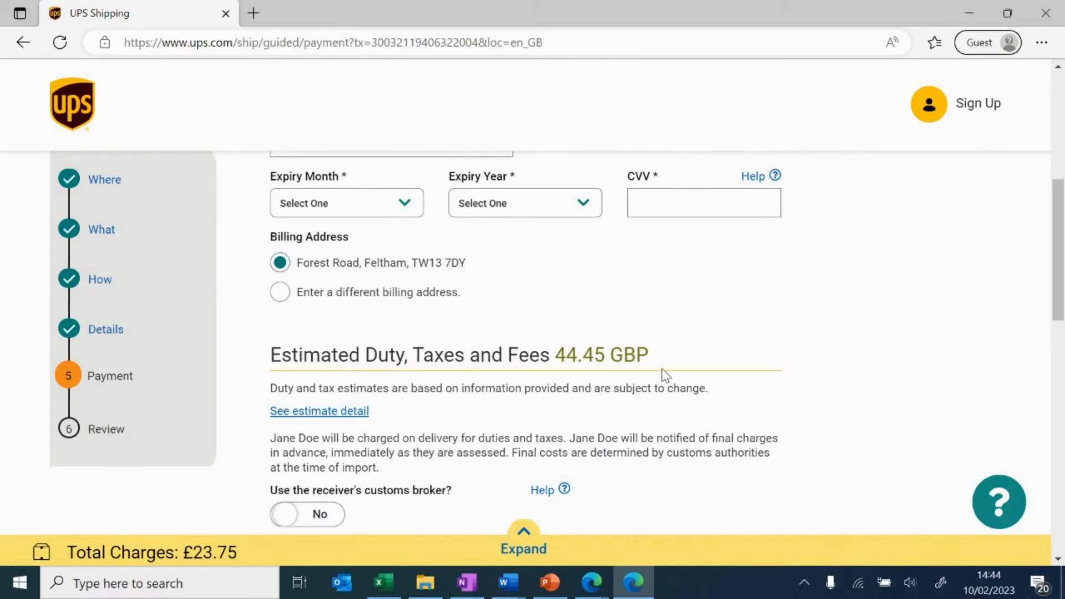
scroll(661, 369, down, 2)
scroll(661, 369, down, 2)
scroll(662, 369, down, 1)
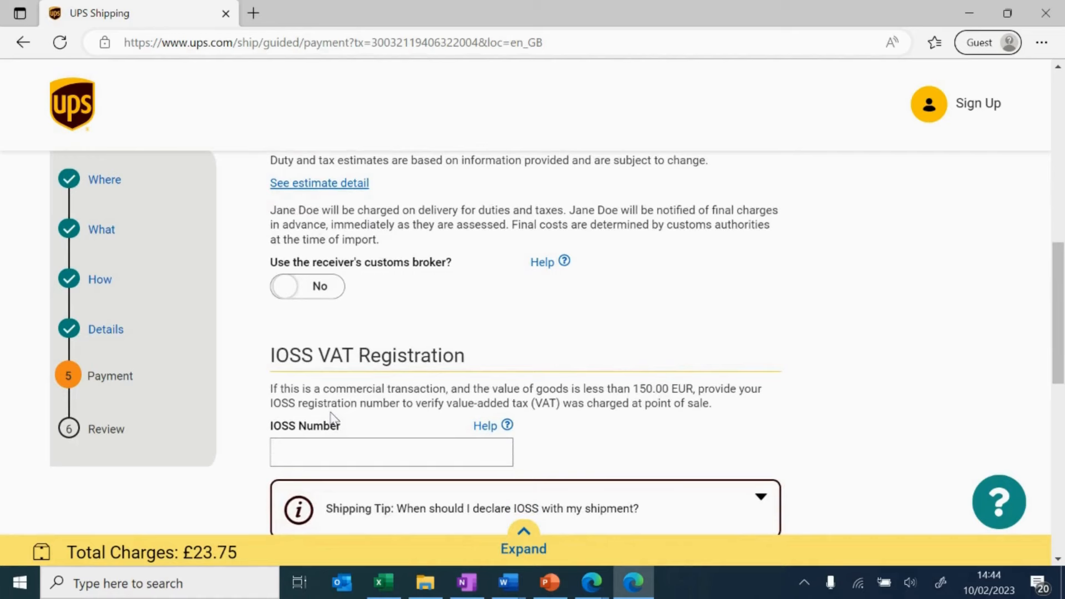
click(486, 450)
scroll(600, 456, down, 3)
scroll(599, 456, down, 2)
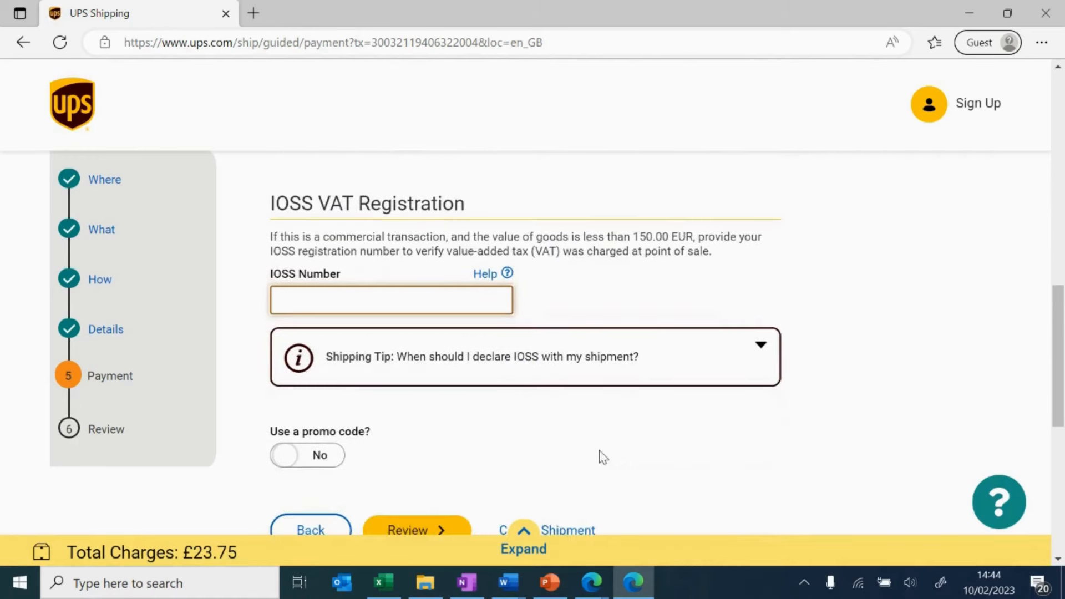